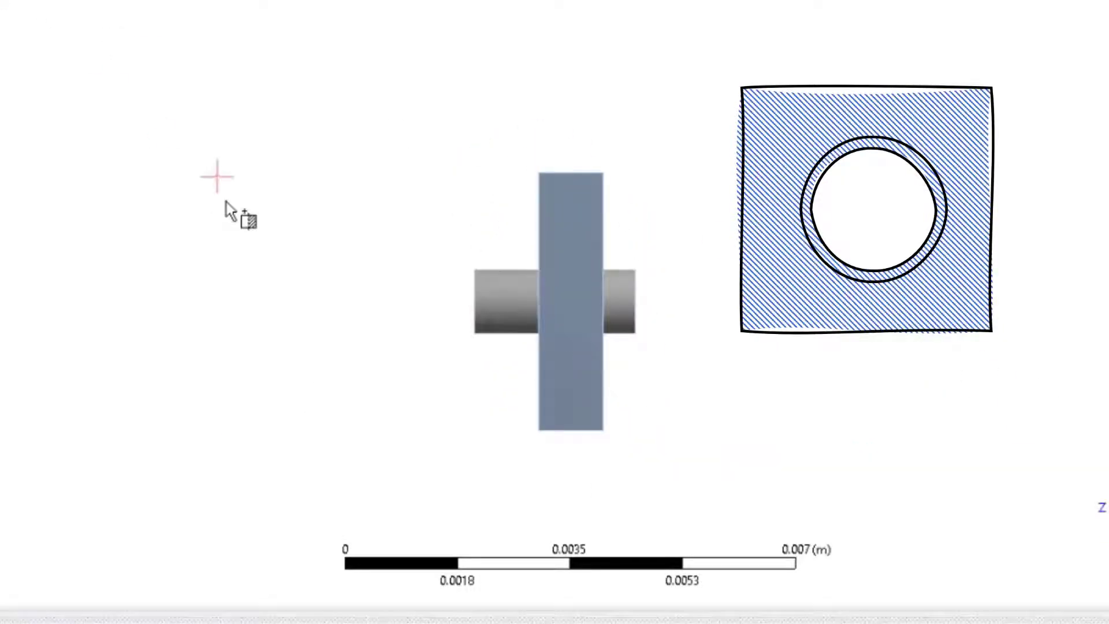
Cut a section through the pin and plate, then disable Section Plane1 and zoom to fit
{"action": "left_click_drag", "start_coordinate": [429, 298], "coordinate": [686, 295]}
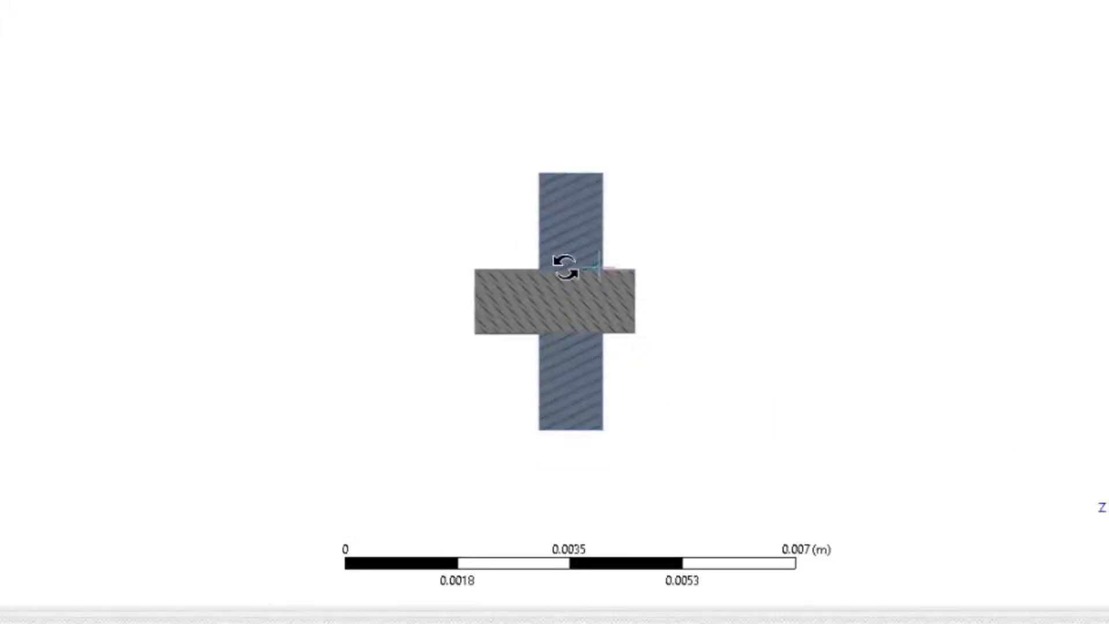
{"action": "scroll", "coordinate": [524, 277], "scroll_direction": "up", "scroll_amount": 10}
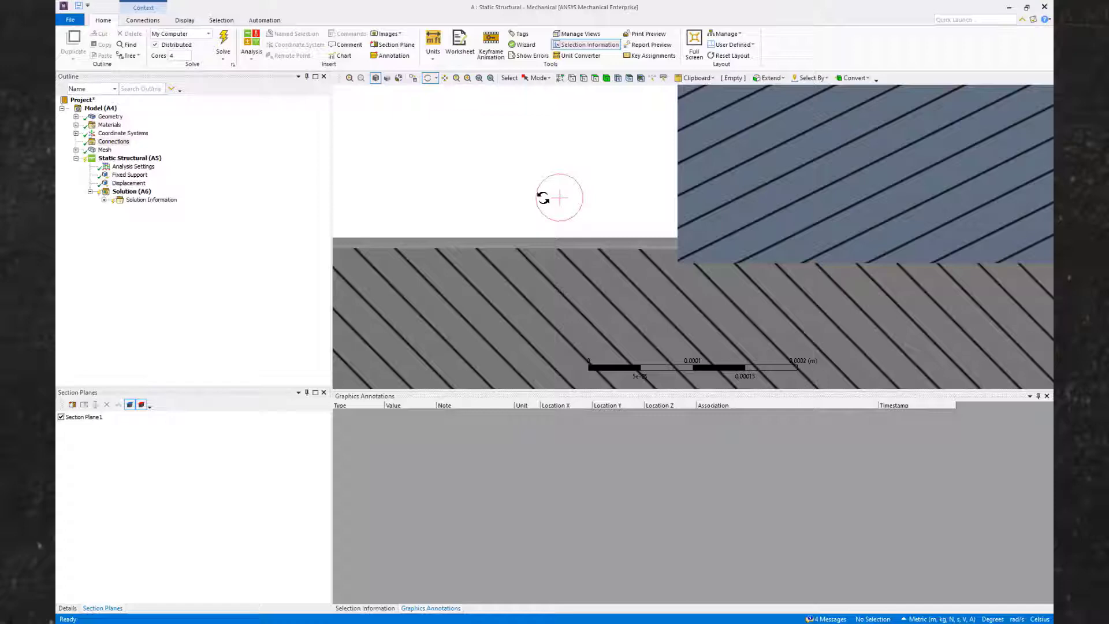
{"action": "left_click", "coordinate": [61, 417]}
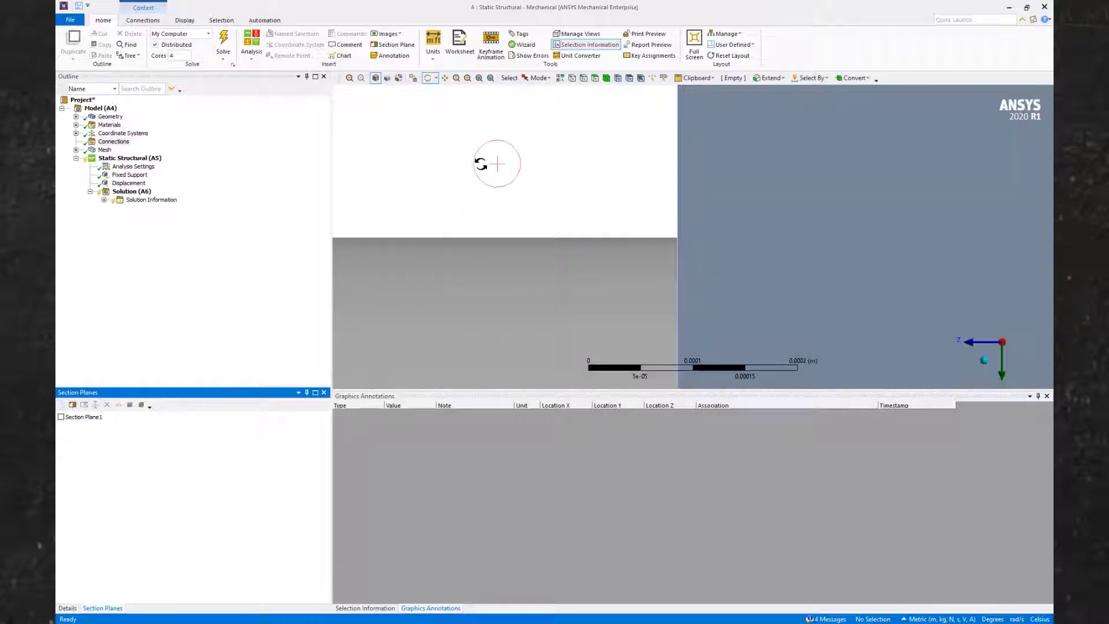
{"action": "right_click", "coordinate": [482, 165]}
{"action": "left_click", "coordinate": [529, 240]}
{"action": "right_click", "coordinate": [495, 178]}
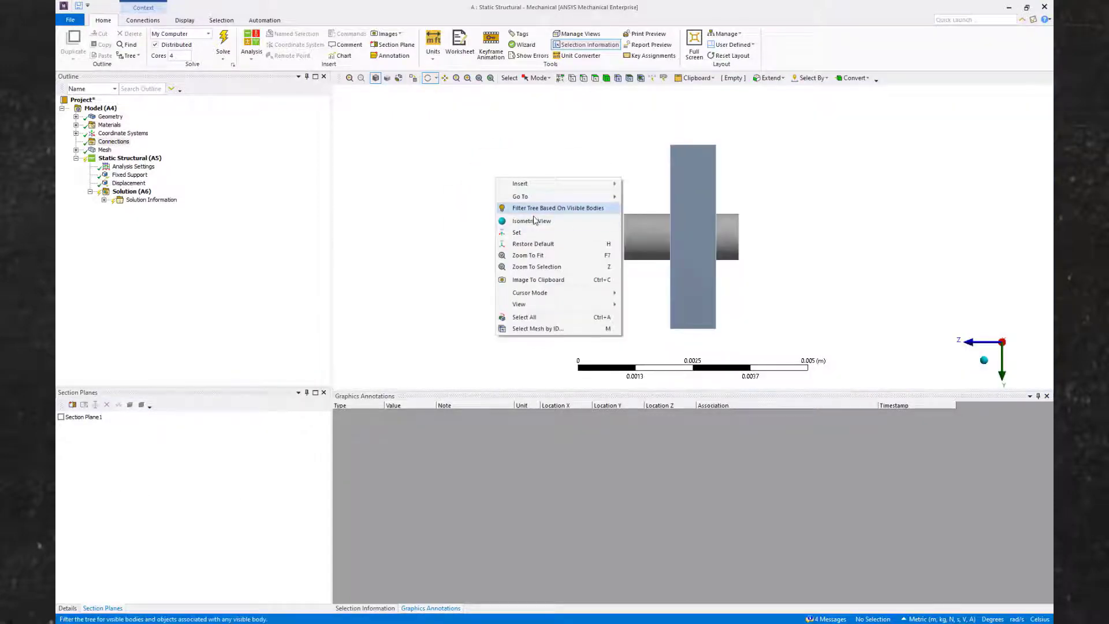
Switch to isometric view, add a Connection Group with a Manual Contact Region, and show its Details
{"action": "left_click", "coordinate": [533, 249]}
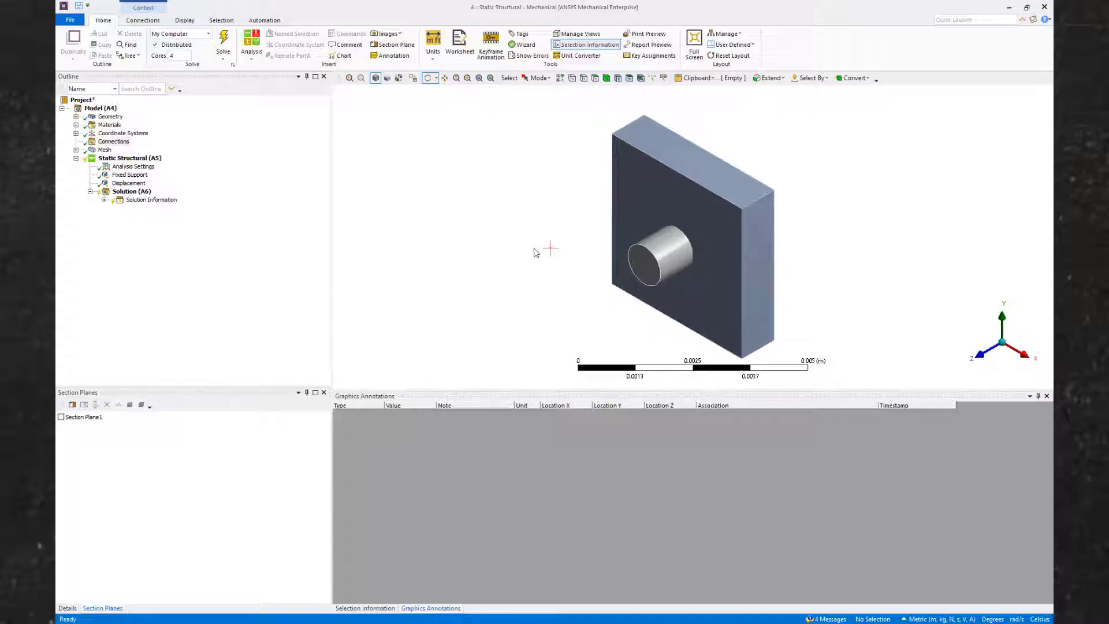
{"action": "right_click", "coordinate": [122, 143]}
{"action": "left_click", "coordinate": [261, 149]}
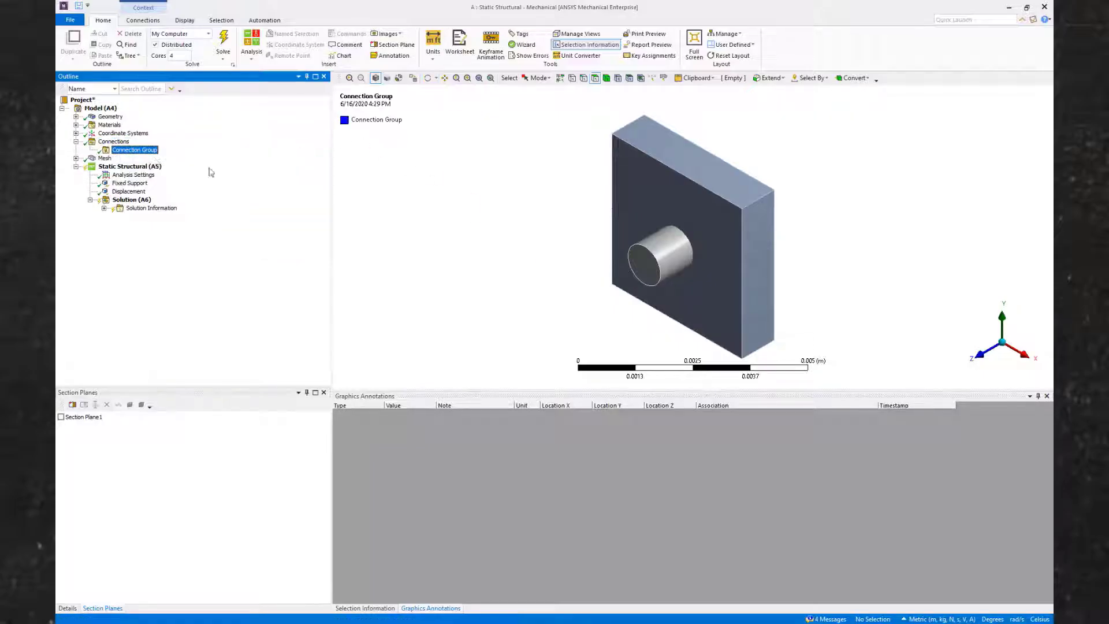
{"action": "right_click", "coordinate": [137, 155]}
{"action": "mouse_move", "coordinate": [161, 169]}
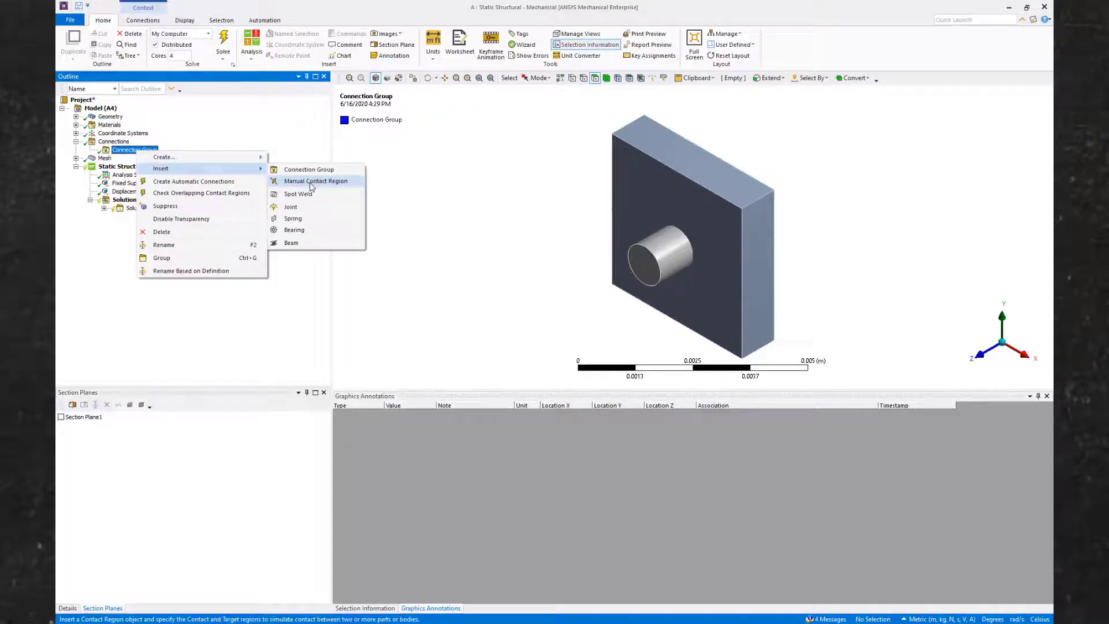
{"action": "left_click", "coordinate": [299, 183]}
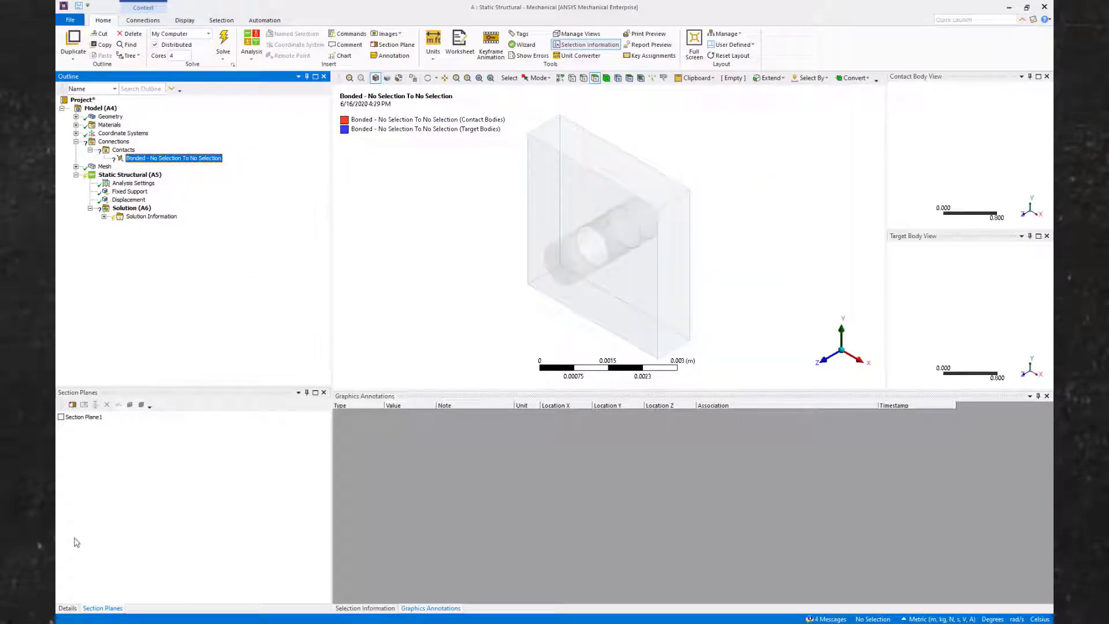
{"action": "left_click", "coordinate": [68, 608]}
{"action": "left_click", "coordinate": [242, 314]}
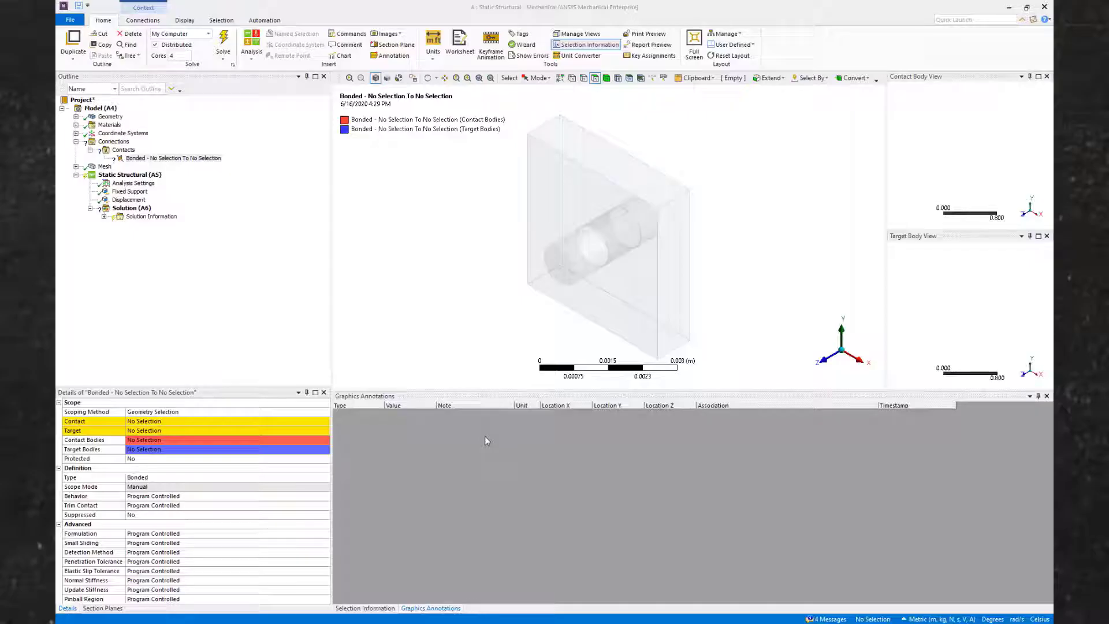
Assign the pin's cylindrical face as Contact and the plate's hole face as Target
{"action": "left_click", "coordinate": [321, 421]}
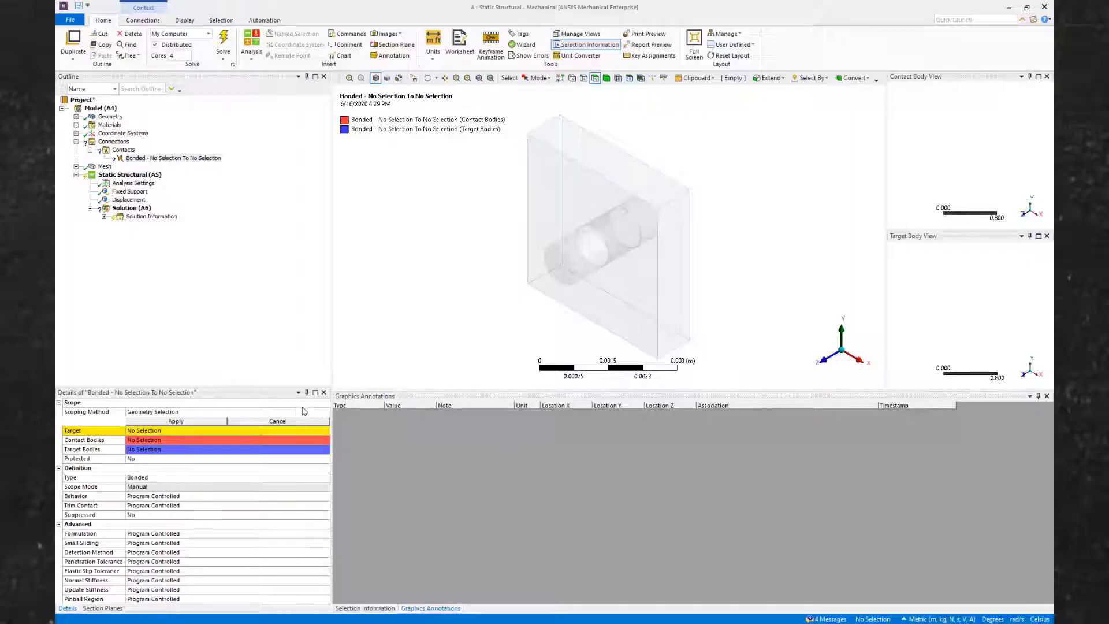
{"action": "left_click", "coordinate": [588, 250]}
{"action": "left_click", "coordinate": [203, 421]}
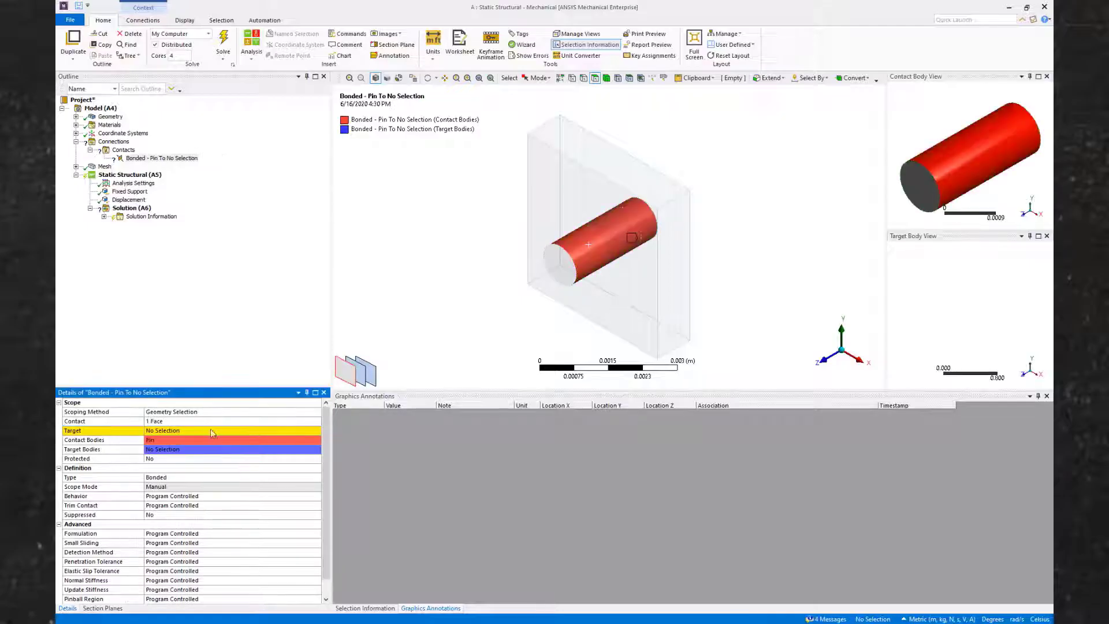
{"action": "left_click", "coordinate": [214, 431]}
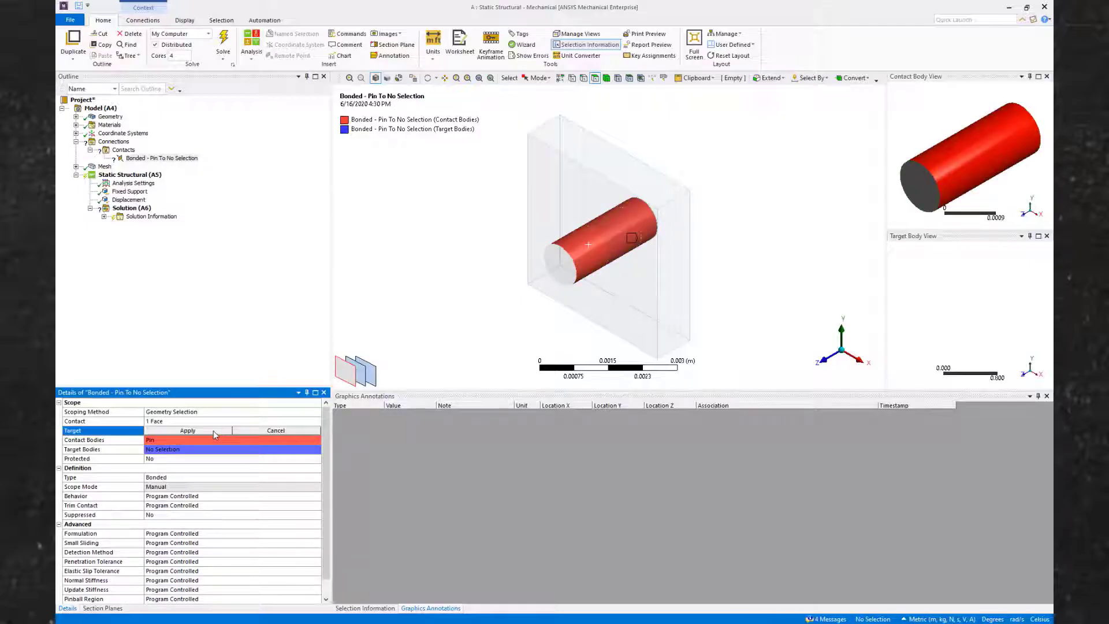
{"action": "left_click", "coordinate": [637, 320]}
{"action": "left_click", "coordinate": [965, 321]}
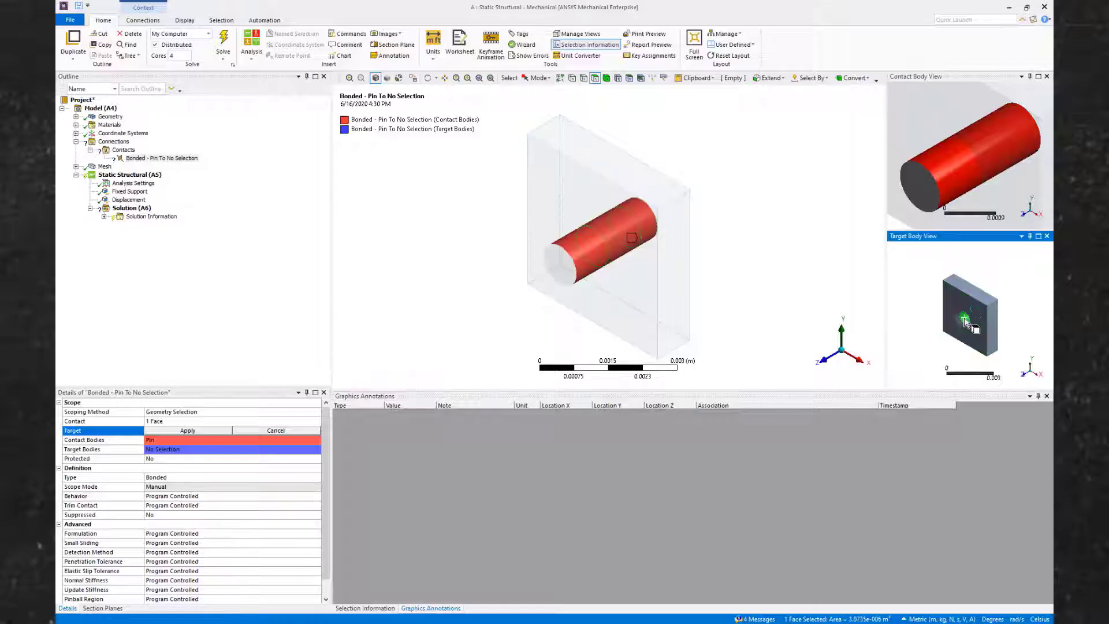
{"action": "left_click", "coordinate": [187, 431]}
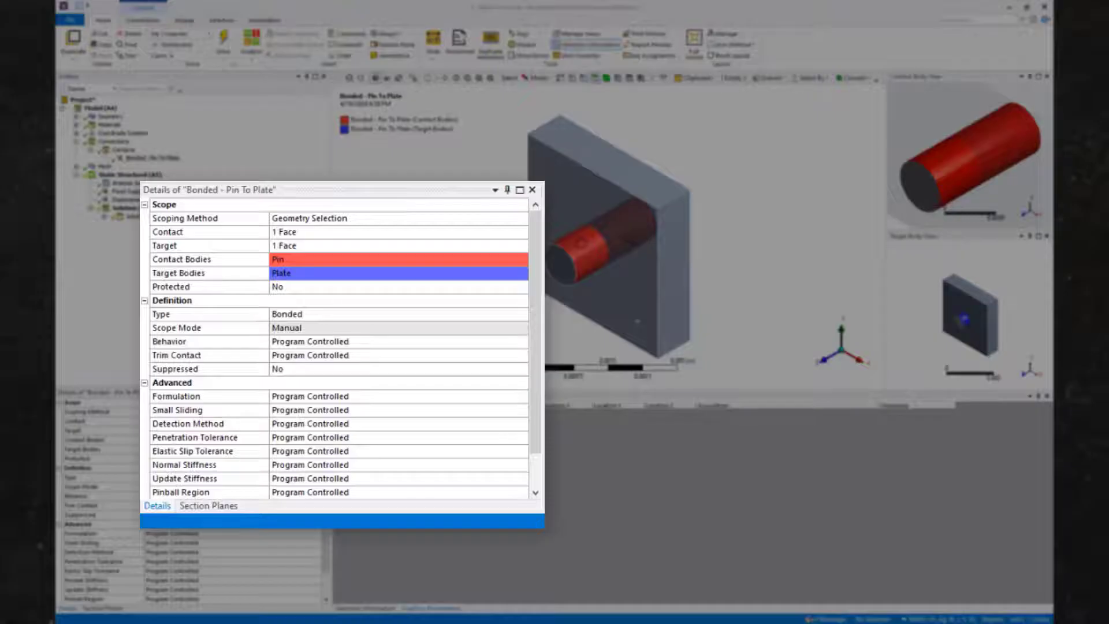
Change the Pin To Plate contact type to Frictional with a friction coefficient of 0.2
{"action": "left_click", "coordinate": [504, 318]}
{"action": "left_click", "coordinate": [521, 315]}
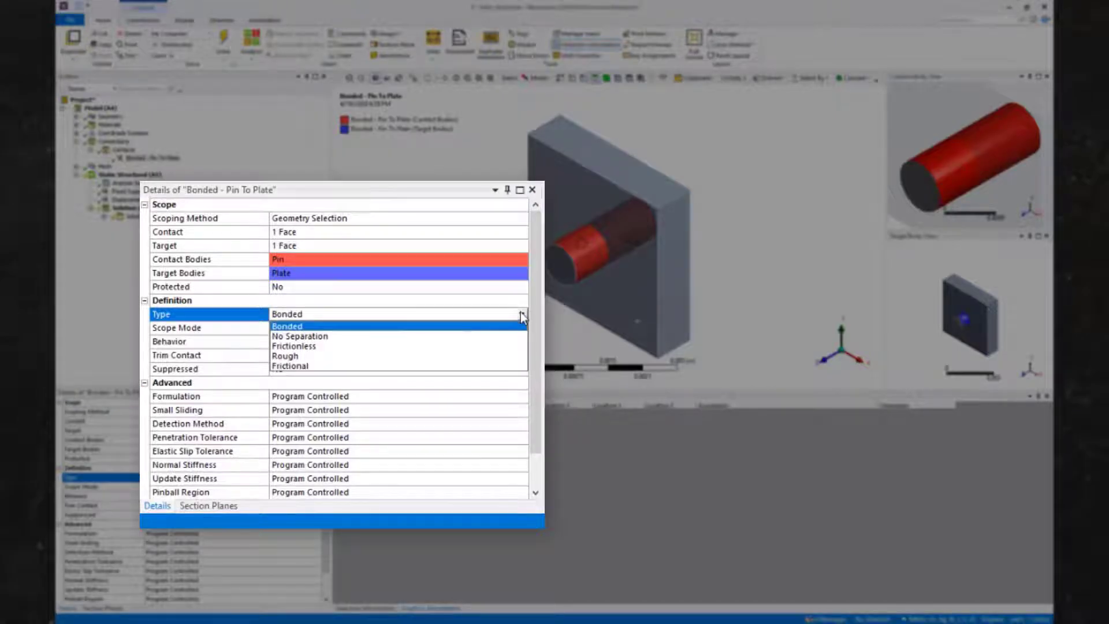
{"action": "left_click", "coordinate": [428, 366]}
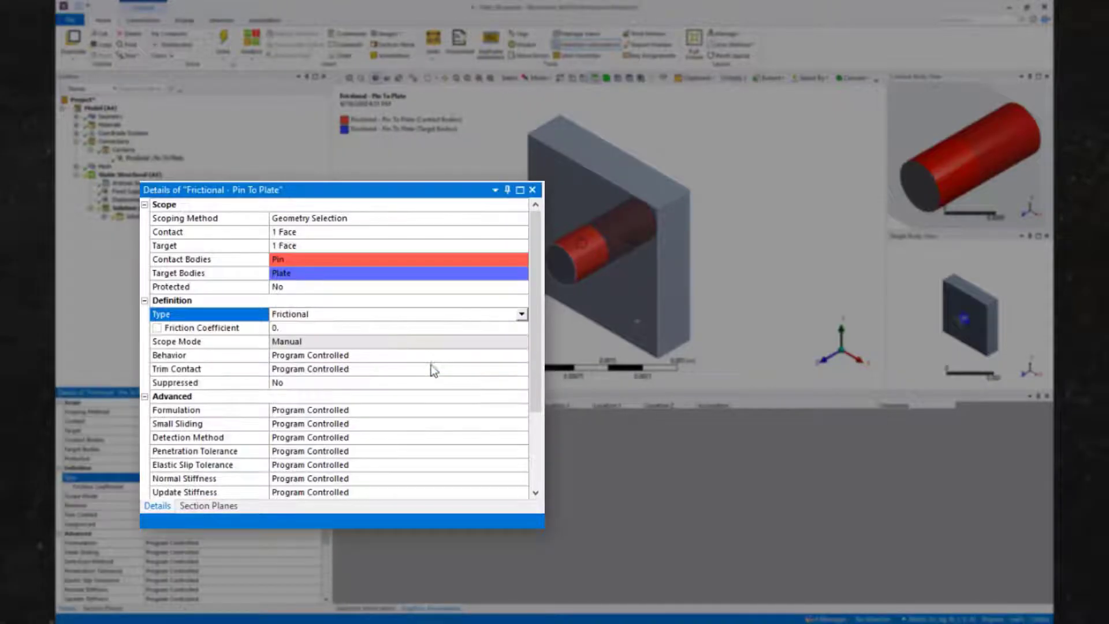
{"action": "left_click", "coordinate": [394, 328]}
{"action": "type", "text": "0.2"}
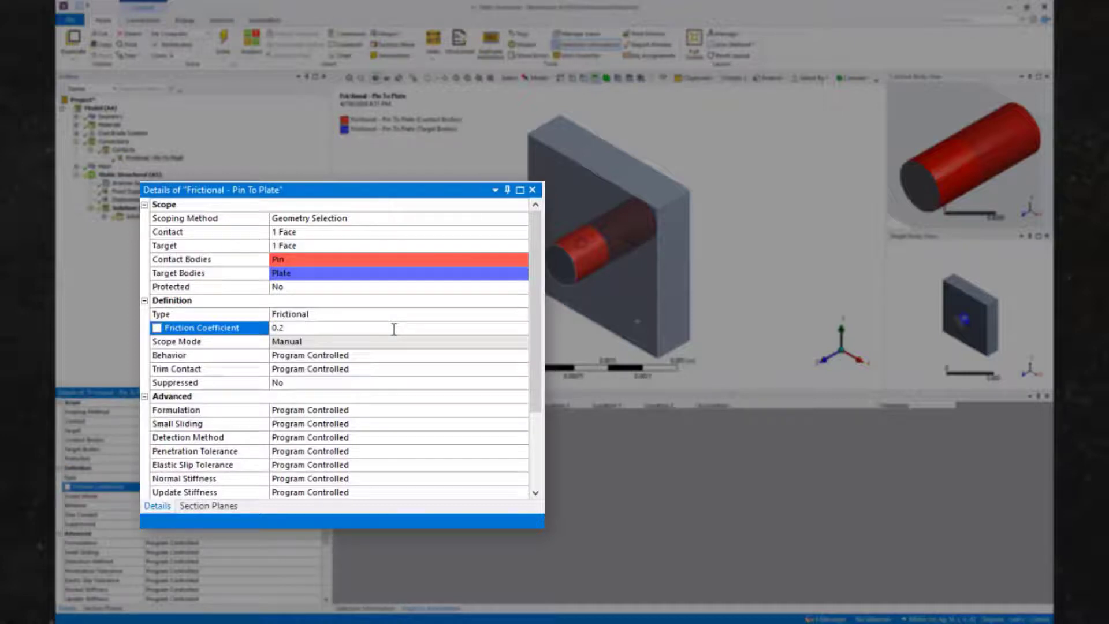
{"action": "key", "text": "Return"}
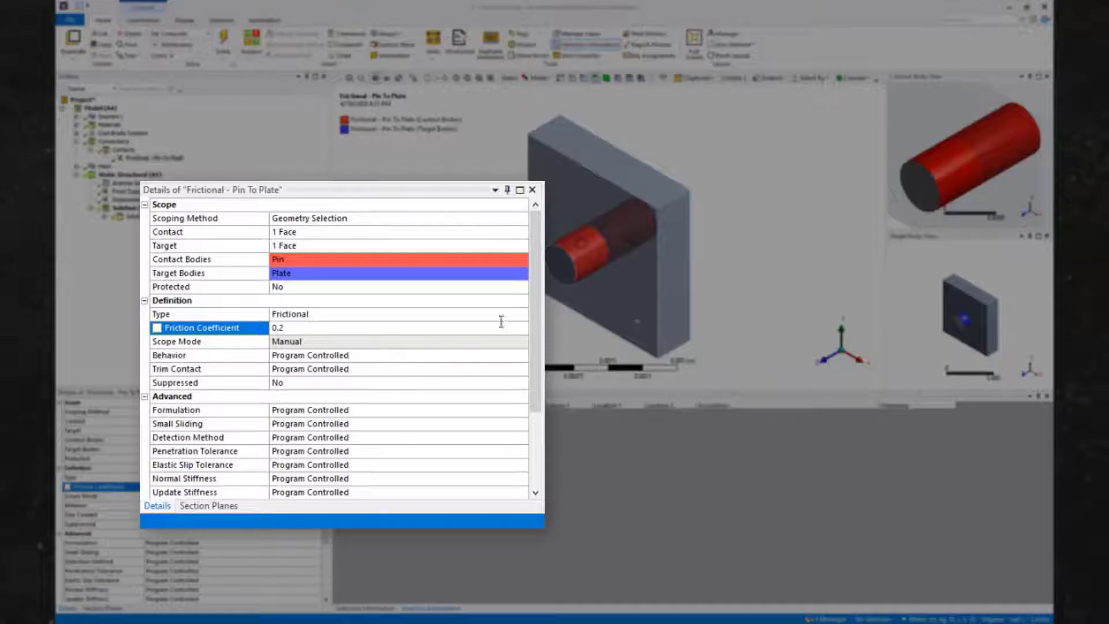
{"action": "left_click", "coordinate": [534, 288]}
{"action": "left_click_drag", "start_coordinate": [534, 288], "coordinate": [540, 367]}
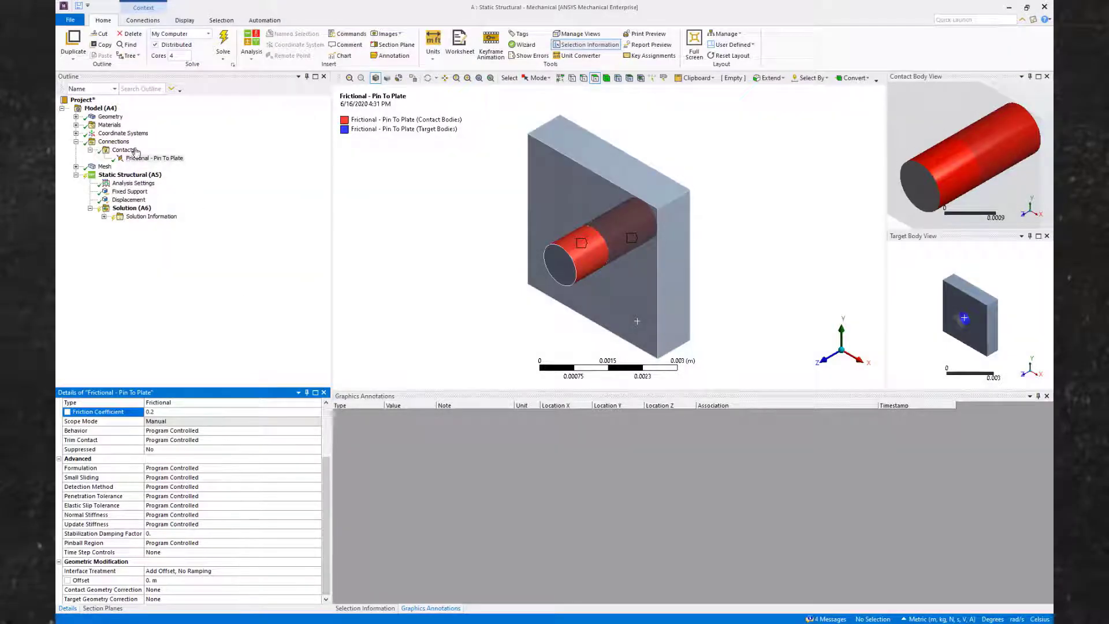
Insert a Contact Tool and generate Initial Contact Results, showing Pin To Plate closed with 56 contacting
{"action": "left_click", "coordinate": [116, 142]}
{"action": "right_click", "coordinate": [124, 142]}
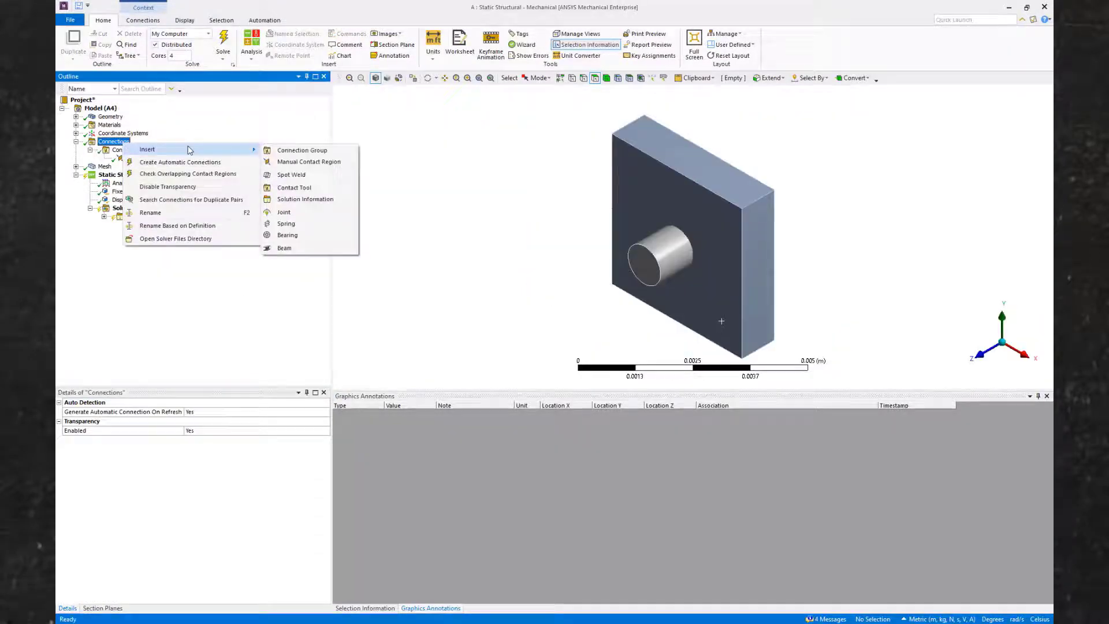
{"action": "left_click", "coordinate": [293, 187]}
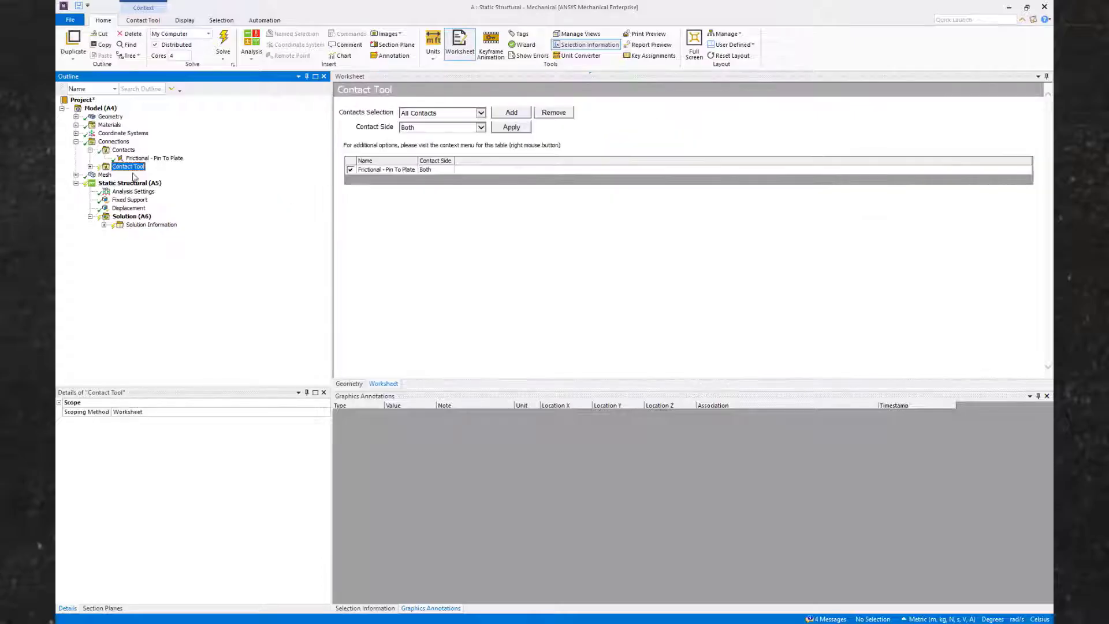
{"action": "left_click", "coordinate": [91, 167]}
{"action": "left_click", "coordinate": [136, 174]}
{"action": "right_click", "coordinate": [136, 174]}
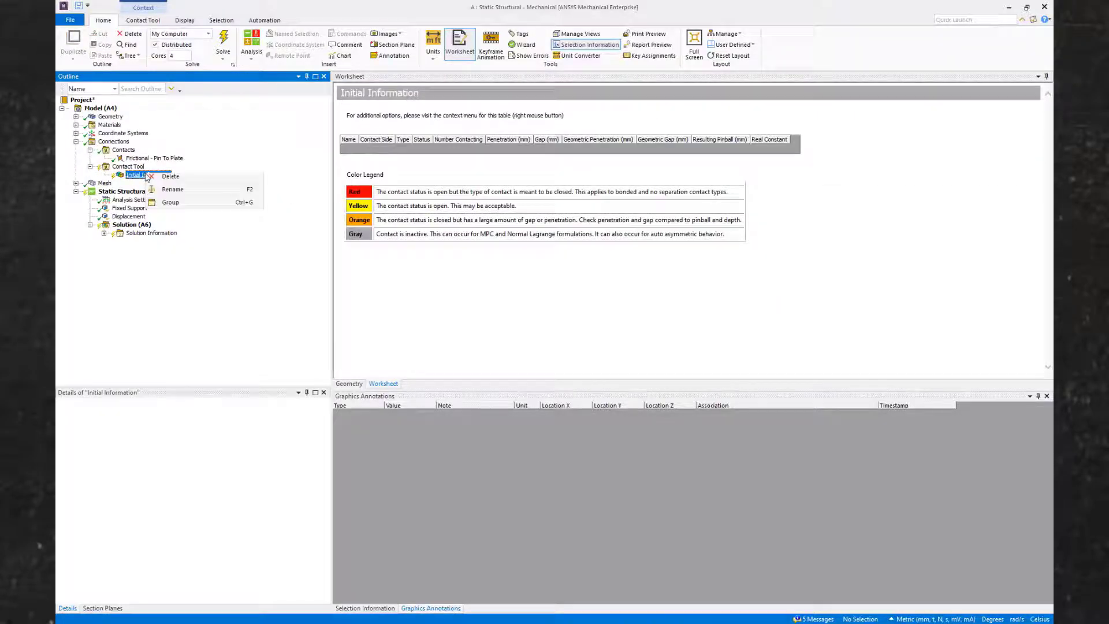
{"action": "left_click", "coordinate": [179, 192]}
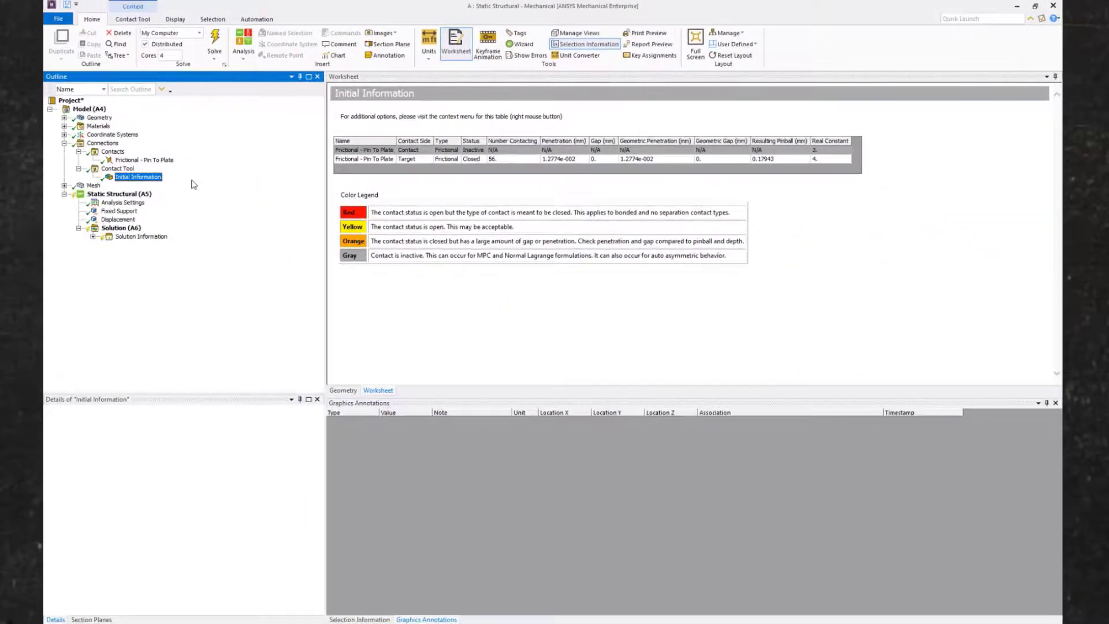
Set the Frictional - Pin To Plate Pinball Region to Radius with a 5e-3 mm radius
{"action": "left_click", "coordinate": [154, 158]}
{"action": "scroll", "coordinate": [222, 477], "scroll_direction": "down", "scroll_amount": 2}
{"action": "scroll", "coordinate": [222, 478], "scroll_direction": "down", "scroll_amount": 1}
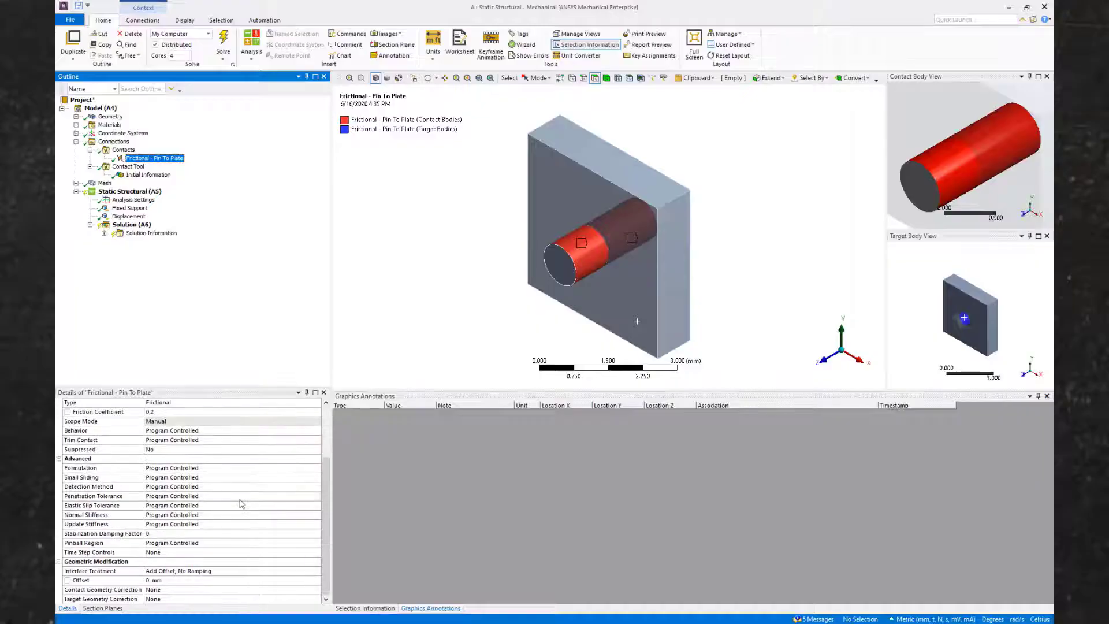
{"action": "left_click", "coordinate": [178, 543]}
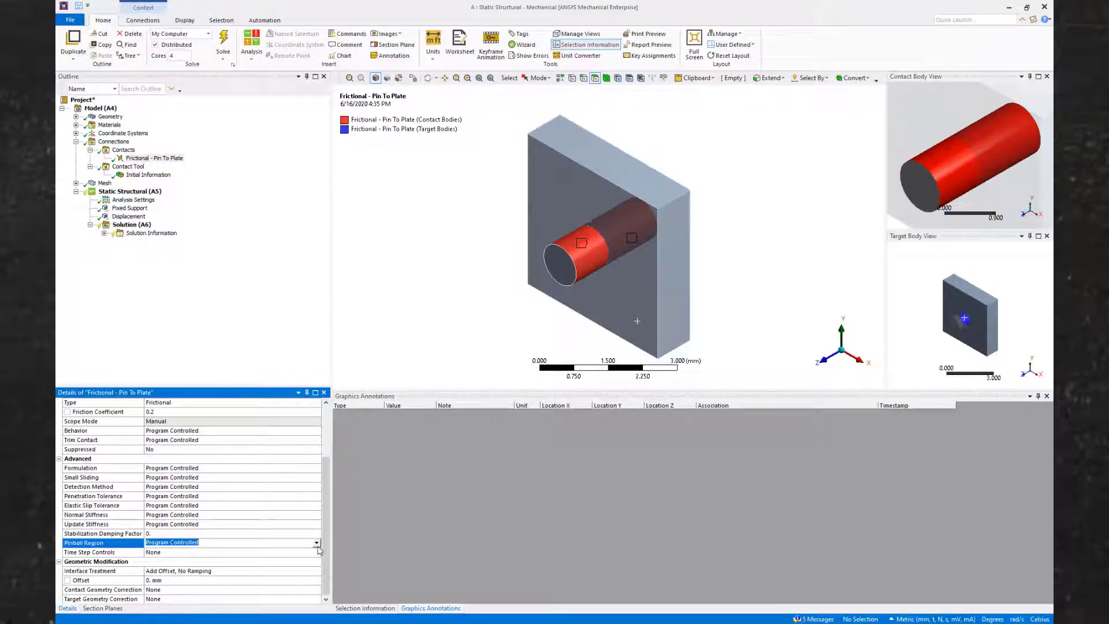
{"action": "left_click", "coordinate": [268, 544]}
{"action": "left_click", "coordinate": [236, 559]}
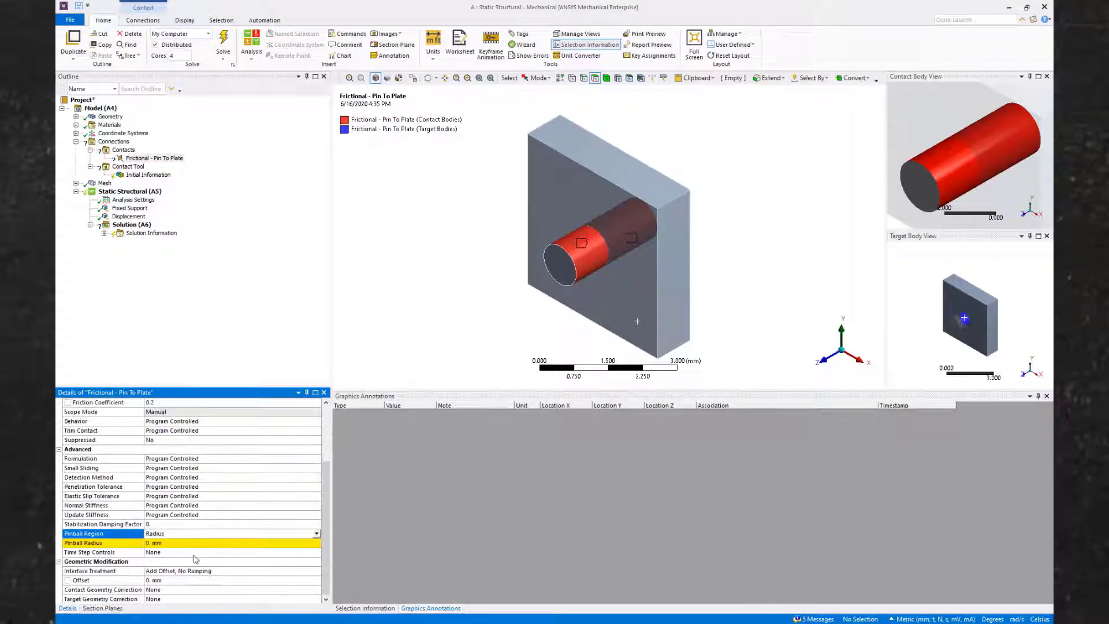
{"action": "left_click", "coordinate": [185, 543]}
{"action": "key", "text": "BackSpace"}
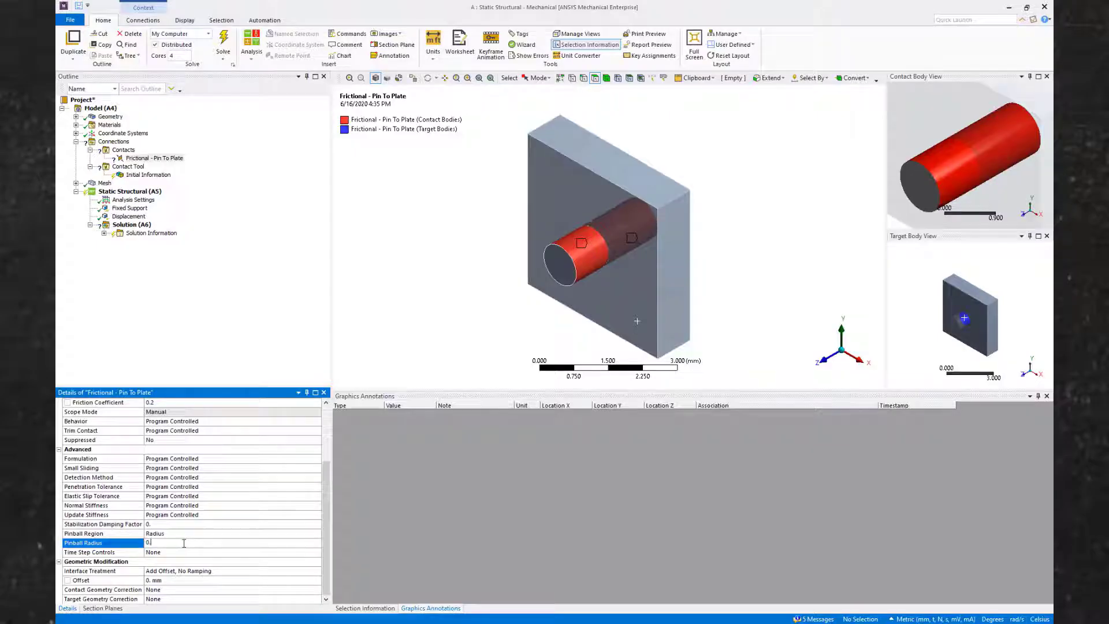
{"action": "type", "text": "5e-3"}
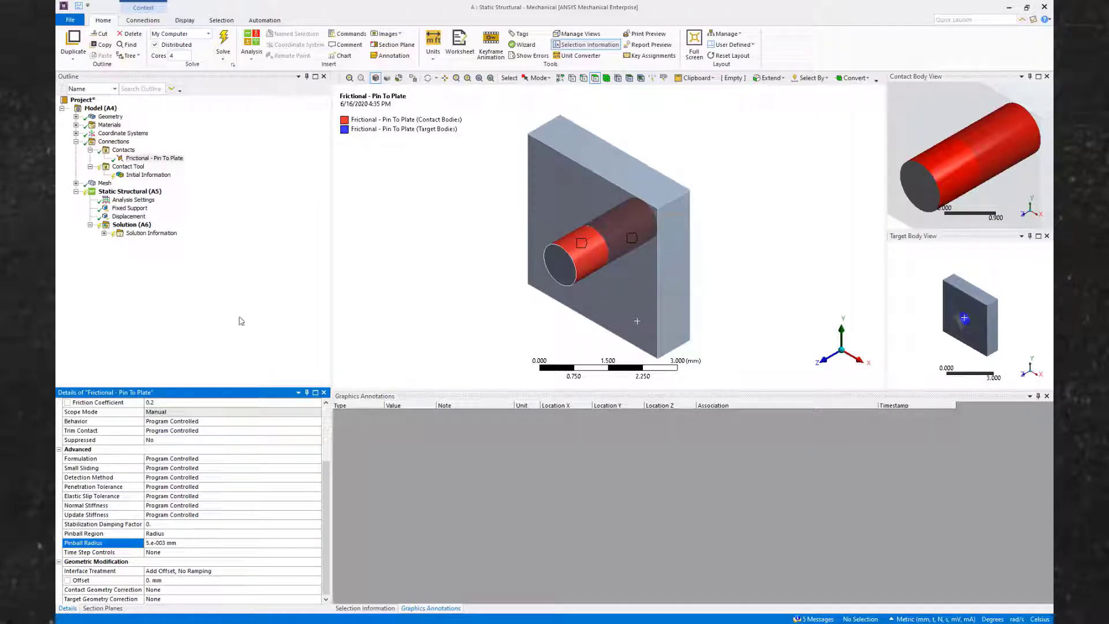
{"action": "left_click", "coordinate": [241, 270]}
Regenerate and review the initial contact results, then reselect the Frictional - Pin To Plate contact
{"action": "left_click", "coordinate": [149, 175]}
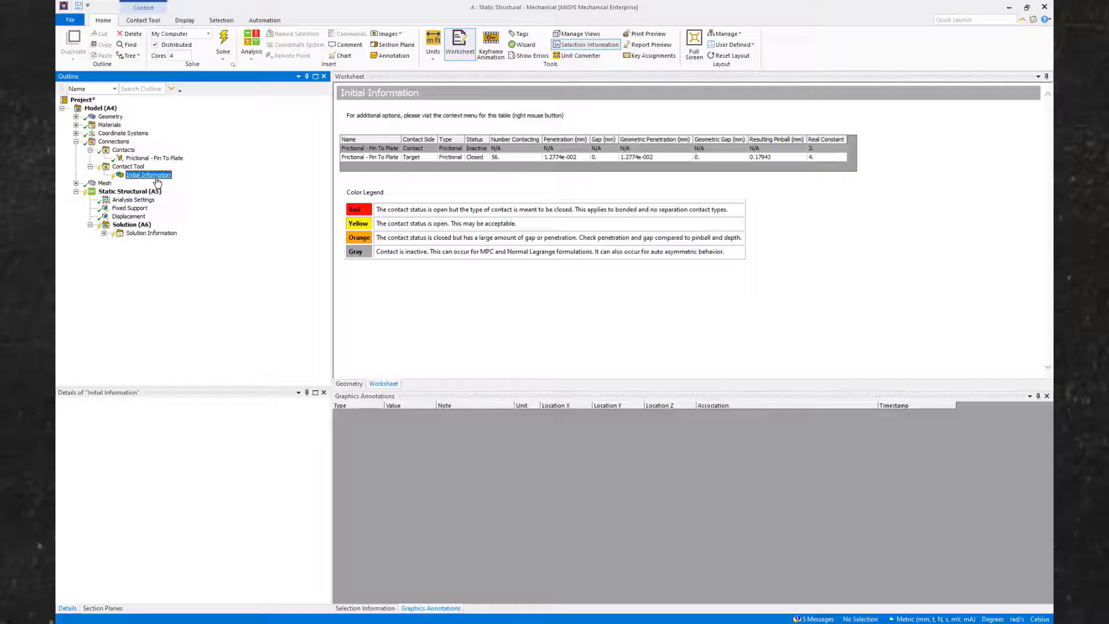
{"action": "right_click", "coordinate": [158, 177]}
{"action": "left_click", "coordinate": [208, 199]}
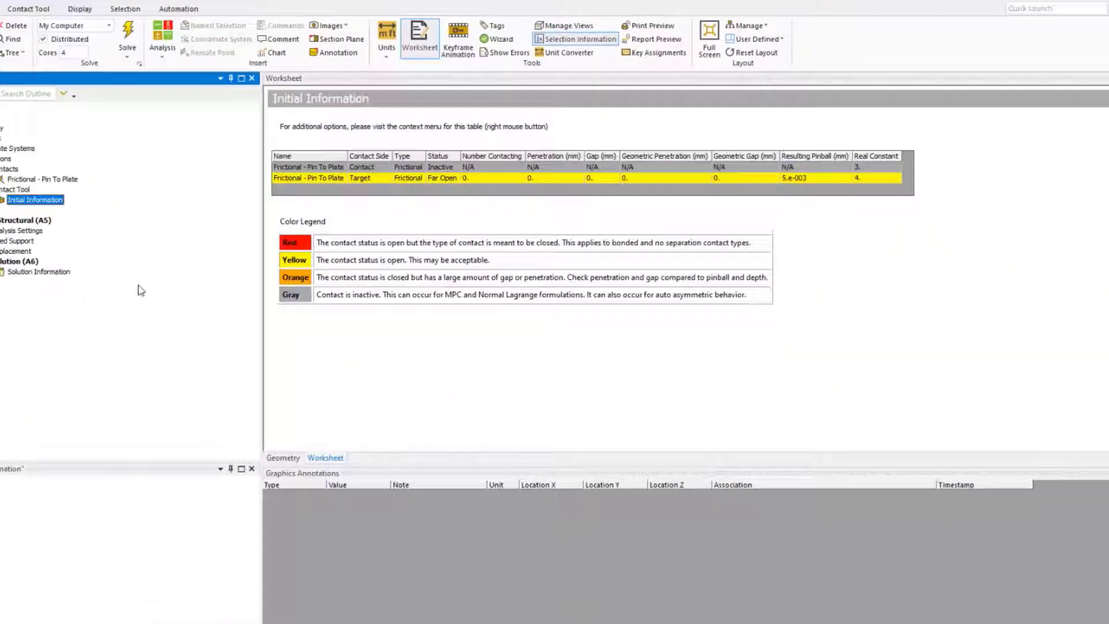
{"action": "key", "text": "Up"}
{"action": "key", "text": "Up"}
{"action": "key", "text": "Down"}
{"action": "key", "text": "Down"}
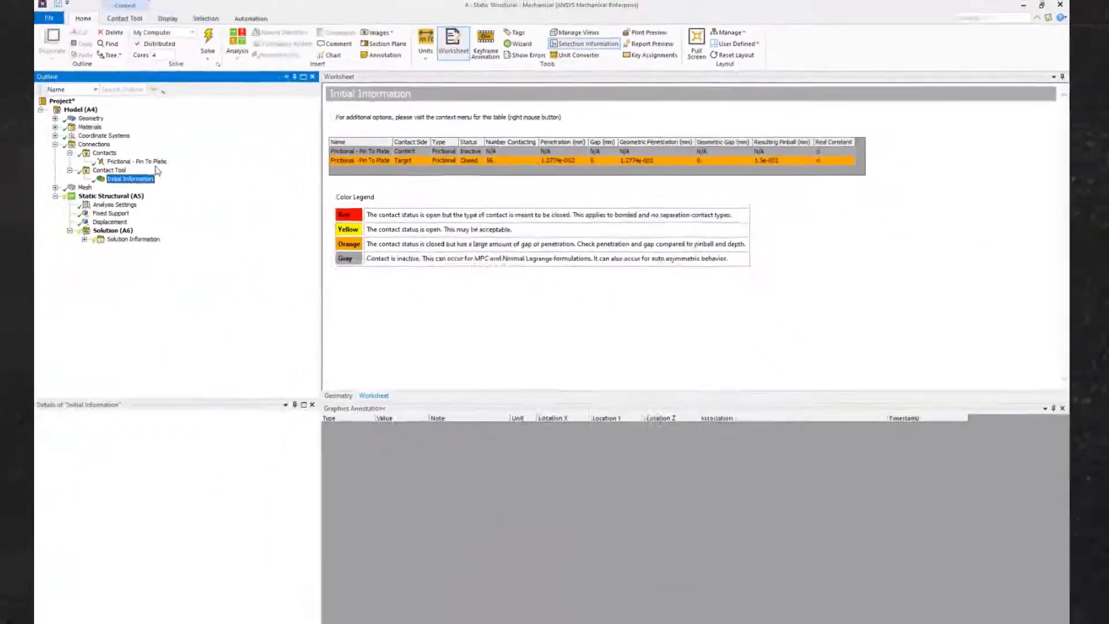
{"action": "left_click", "coordinate": [160, 158]}
{"action": "scroll", "coordinate": [251, 485], "scroll_direction": "down", "scroll_amount": 3}
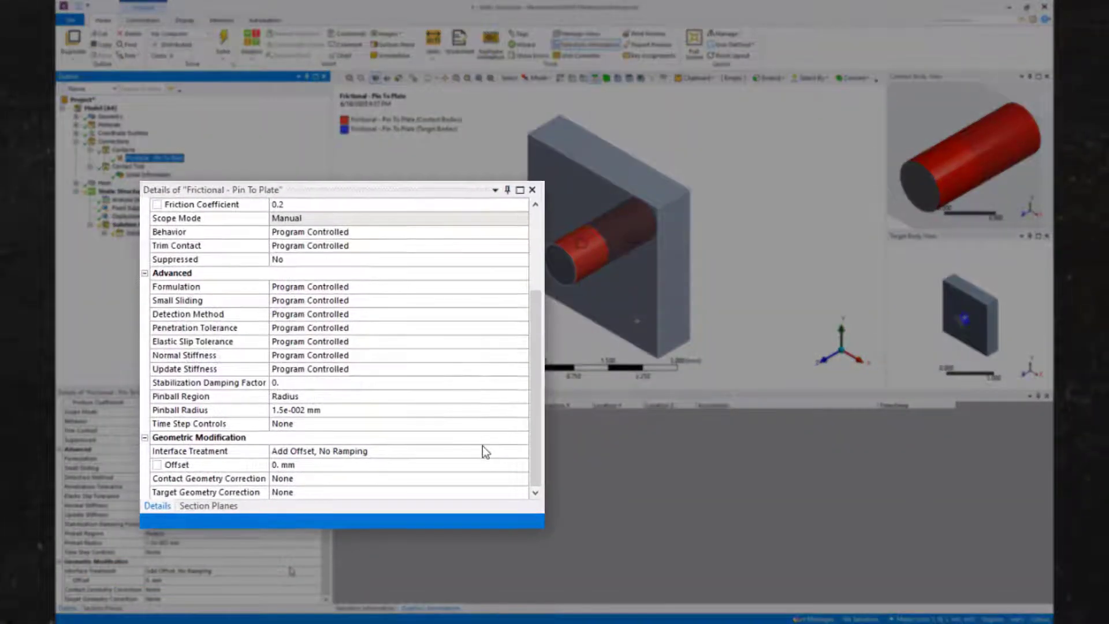
Open the Interface Treatment dropdown, which is still set to Add Offset, No Ramping
{"action": "left_click", "coordinate": [482, 451]}
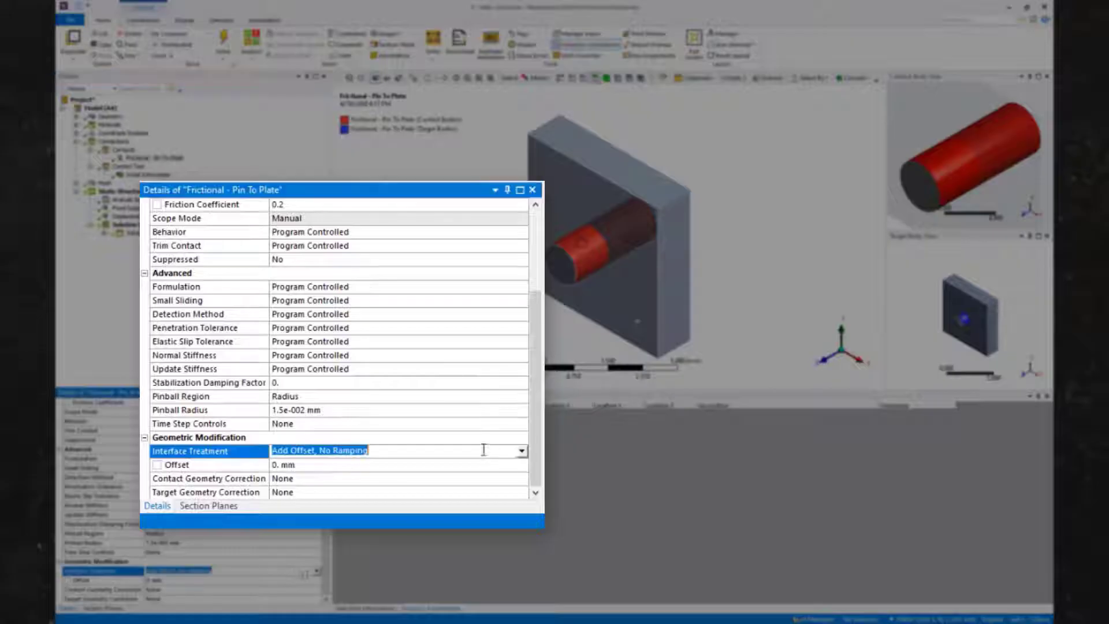
{"action": "left_click", "coordinate": [523, 452]}
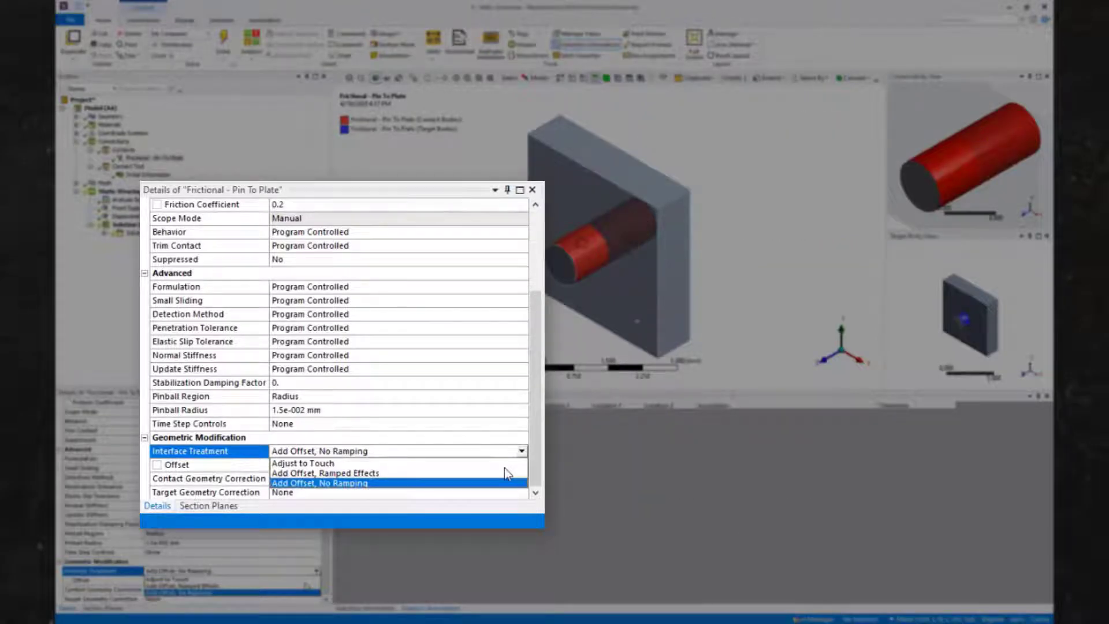
Set the frictional pin-to-plate contact's Interface Treatment to 'Add Offset, Ramped Effects'
{"action": "left_click", "coordinate": [498, 474]}
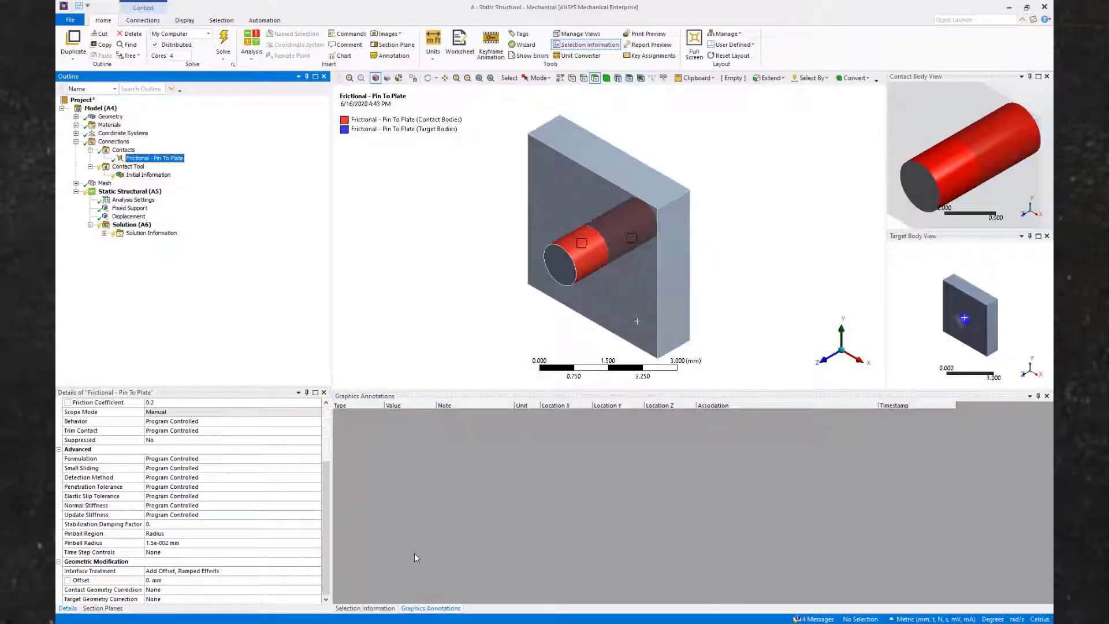
Set the analysis settings to two load steps
{"action": "left_click", "coordinate": [132, 200]}
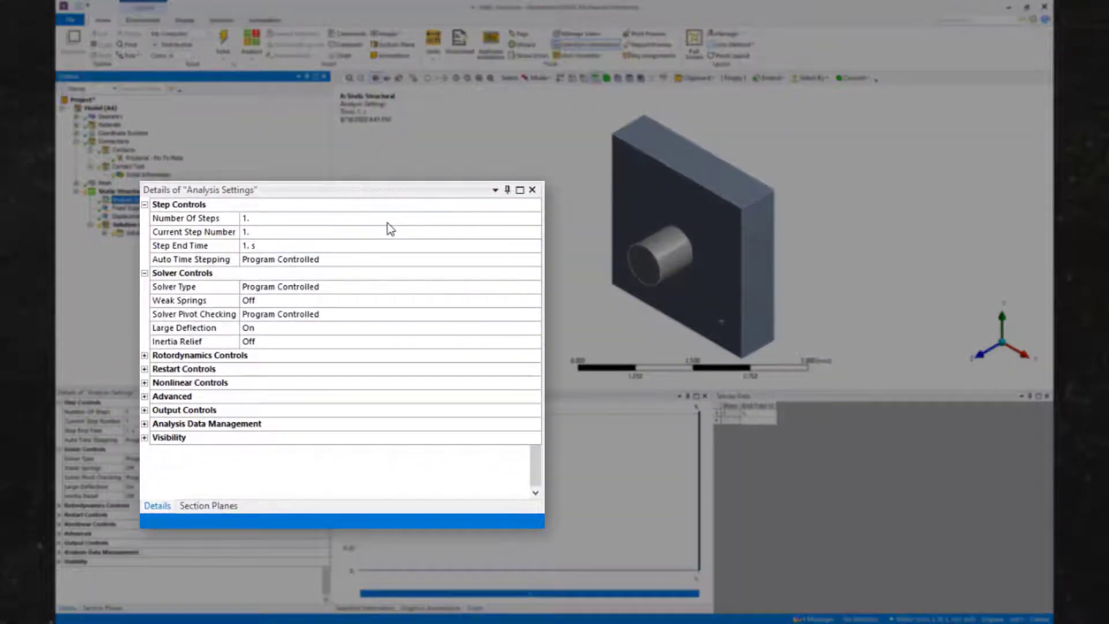
{"action": "left_click", "coordinate": [388, 220]}
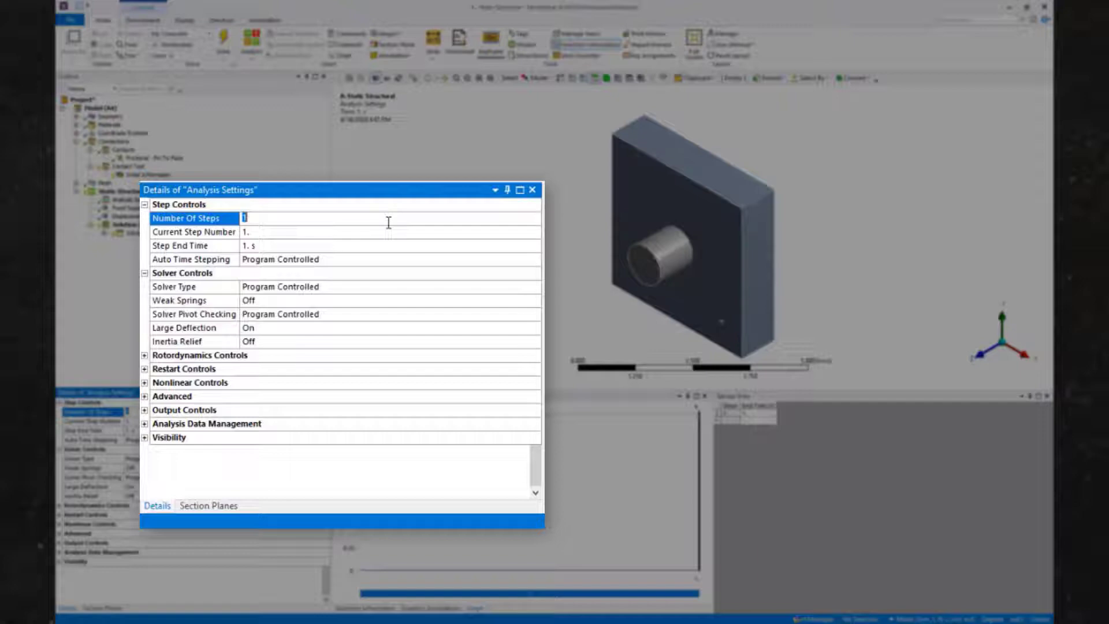
{"action": "type", "text": "2"}
{"action": "key", "text": "Return"}
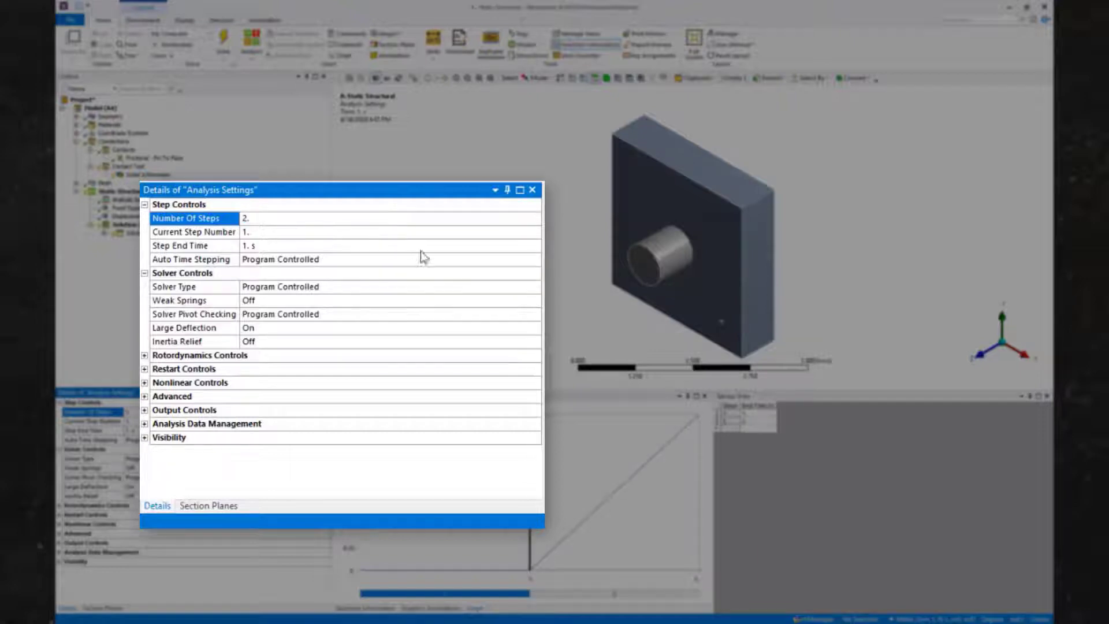
Turn on auto time stepping for step 1 with 25 initial, 10 minimum, 100 maximum substeps
{"action": "left_click", "coordinate": [433, 258]}
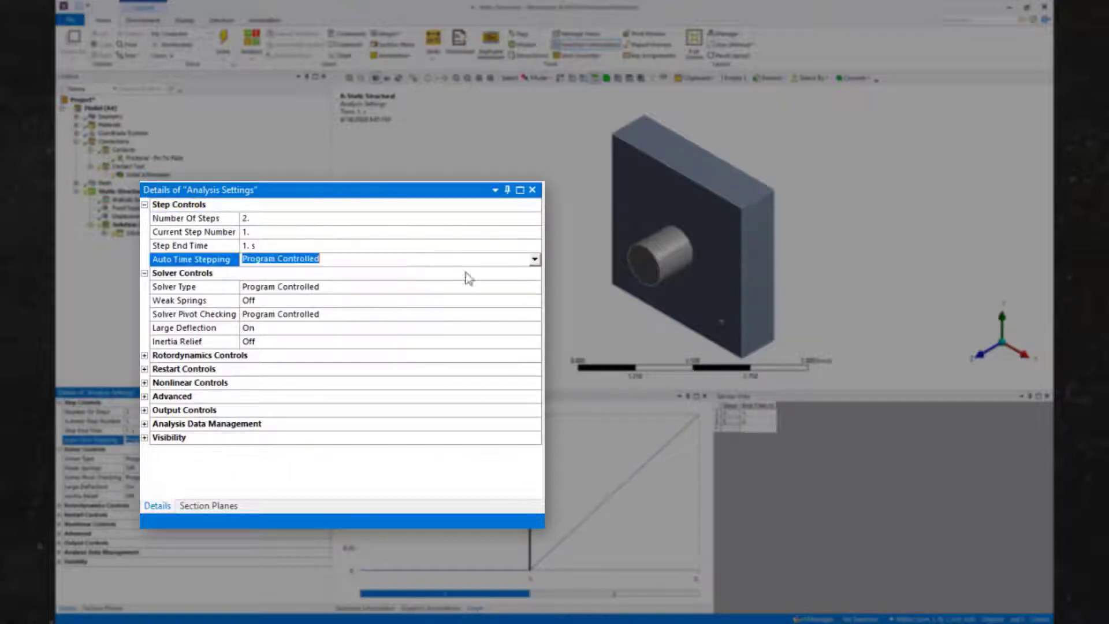
{"action": "left_click", "coordinate": [535, 259]}
{"action": "left_click", "coordinate": [424, 284]}
{"action": "left_click", "coordinate": [377, 286]}
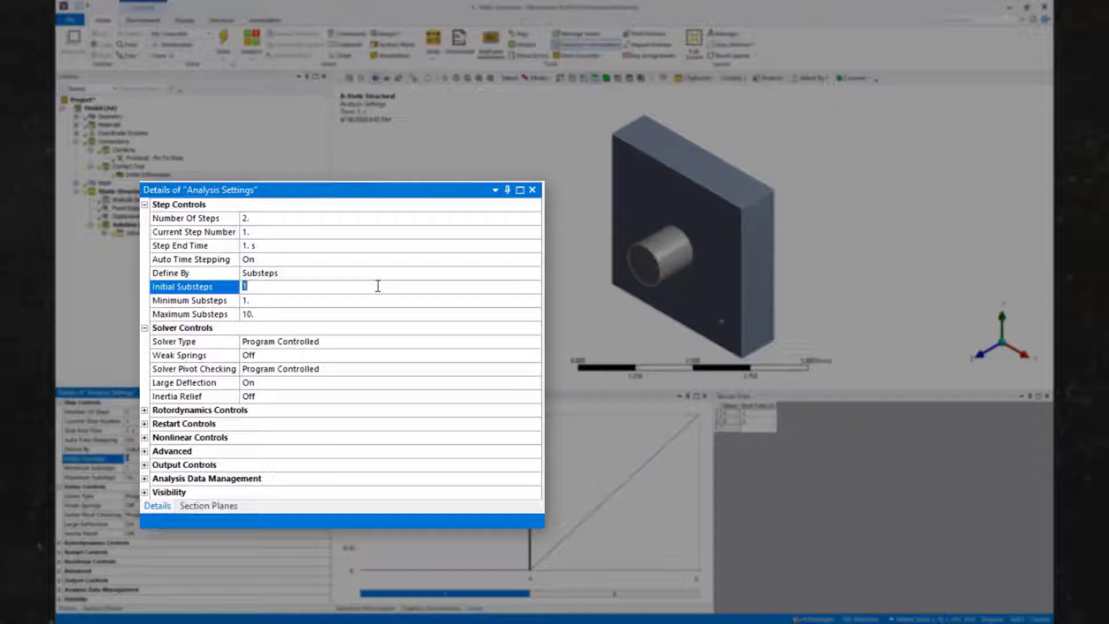
{"action": "type", "text": "25"}
{"action": "key", "text": "Return"}
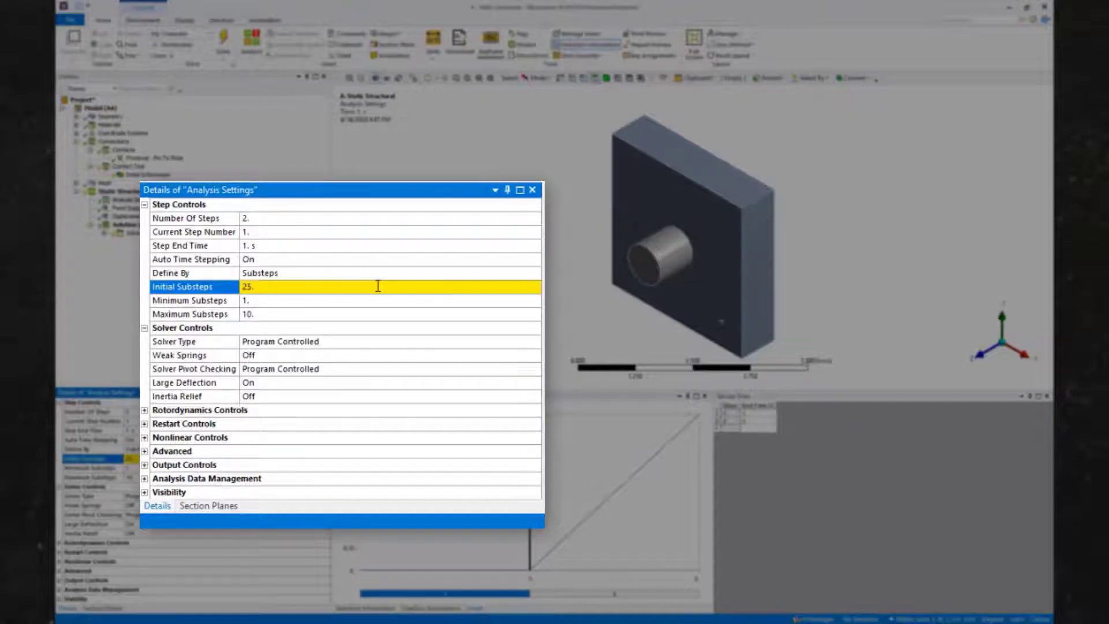
{"action": "left_click", "coordinate": [364, 301]}
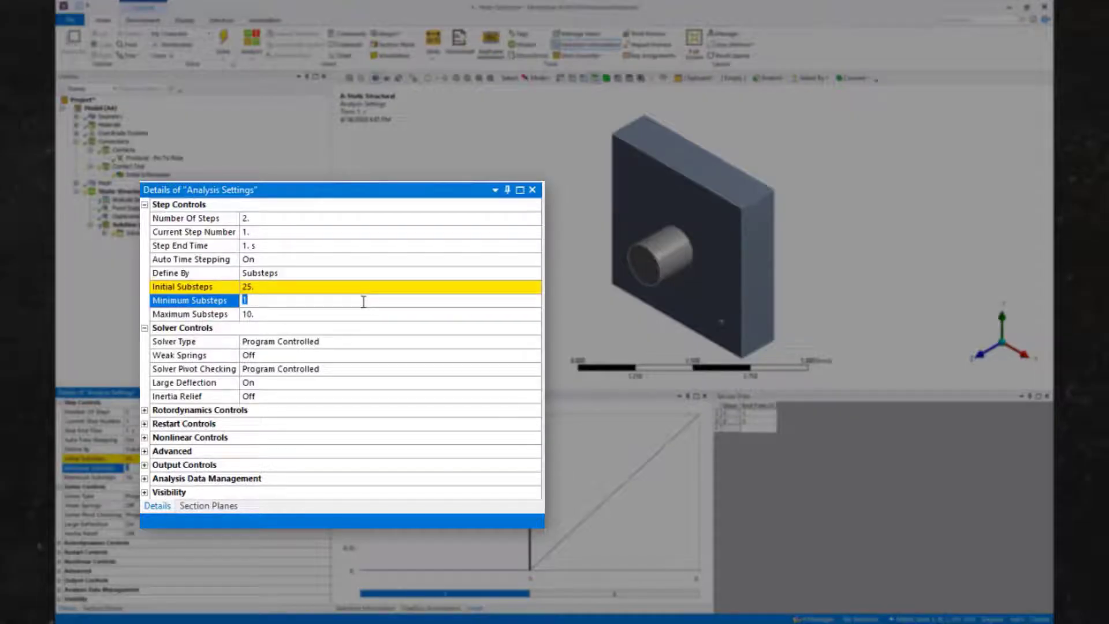
{"action": "type", "text": "10"}
{"action": "key", "text": "Return"}
{"action": "left_click", "coordinate": [358, 316]}
{"action": "type", "text": "100"}
{"action": "key", "text": "Return"}
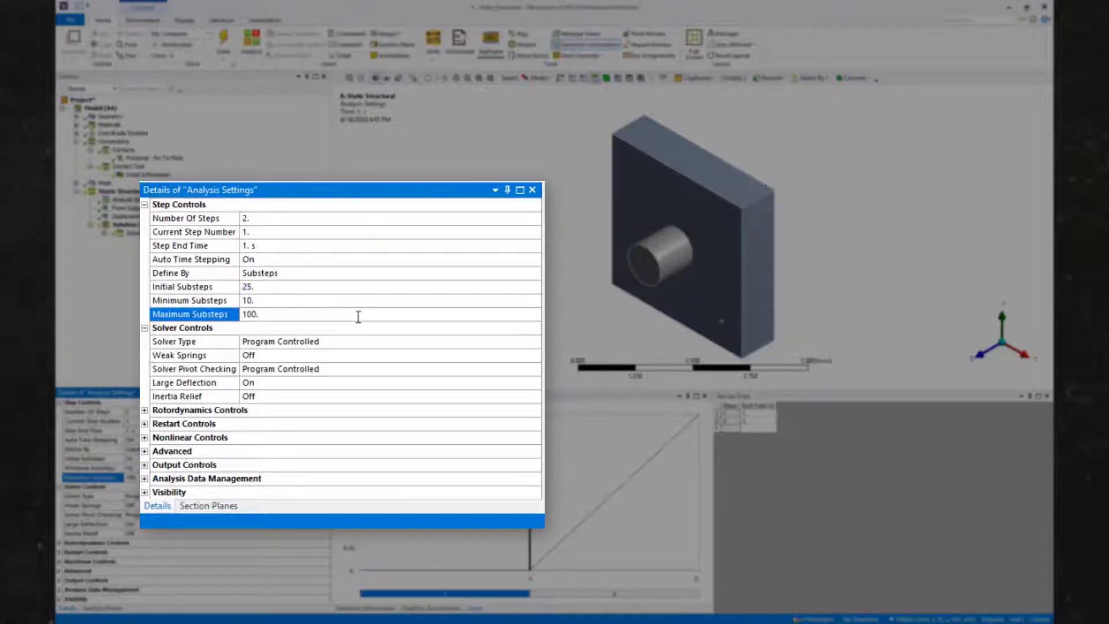
Turn on auto time stepping for step 2 with 100 initial, 10 minimum, 10000 maximum substeps
{"action": "left_click", "coordinate": [569, 598]}
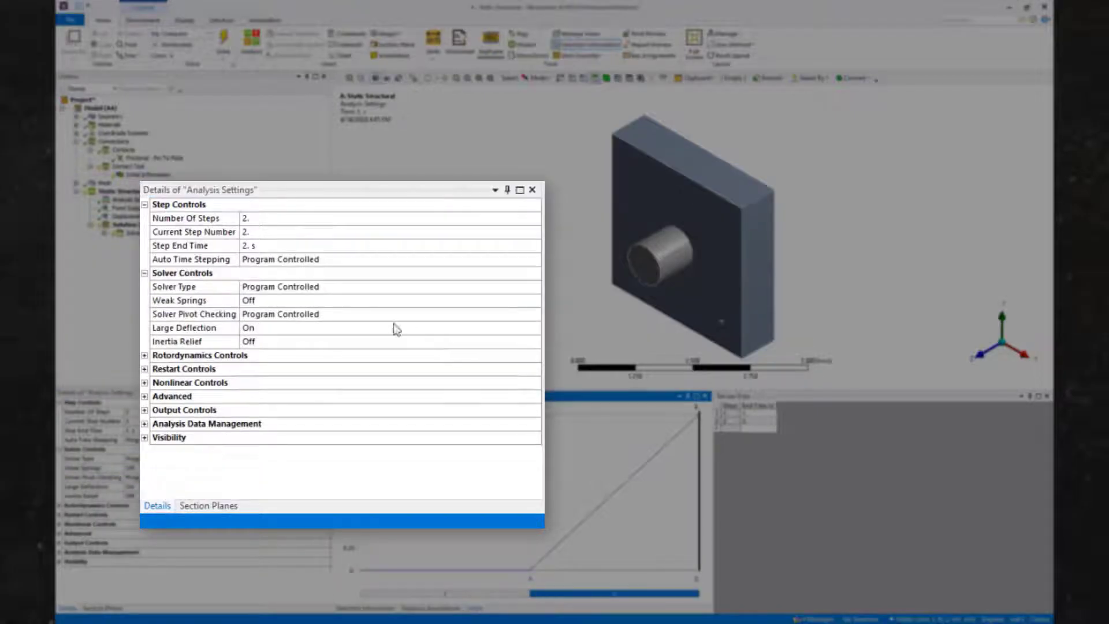
{"action": "left_click", "coordinate": [367, 258]}
{"action": "left_click", "coordinate": [535, 259]}
{"action": "left_click", "coordinate": [362, 276]}
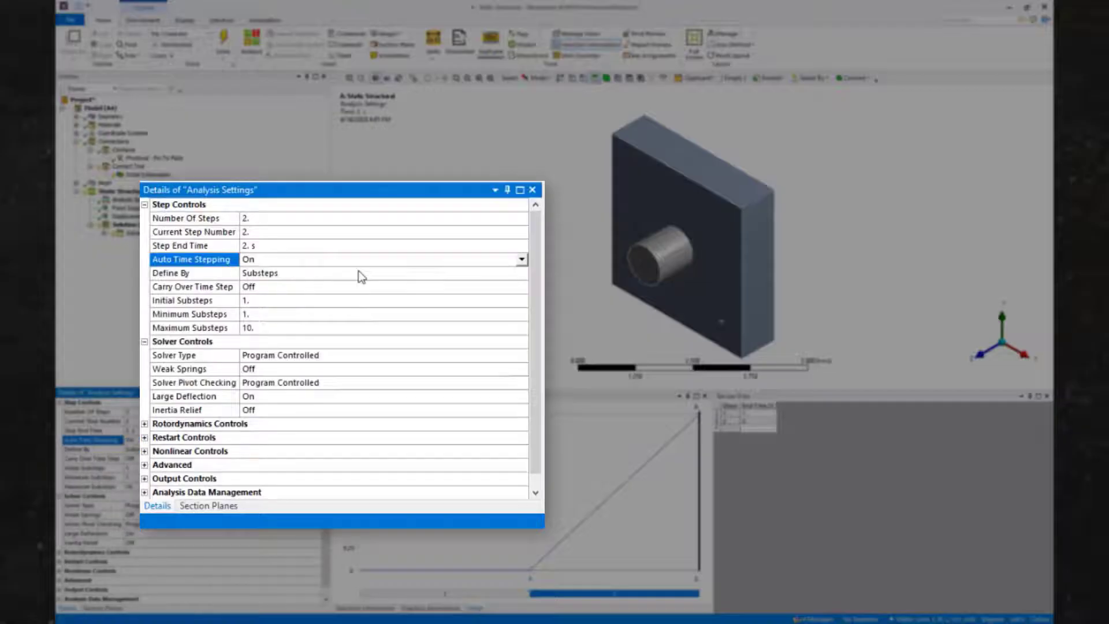
{"action": "left_click", "coordinate": [324, 299]}
{"action": "type", "text": "10"}
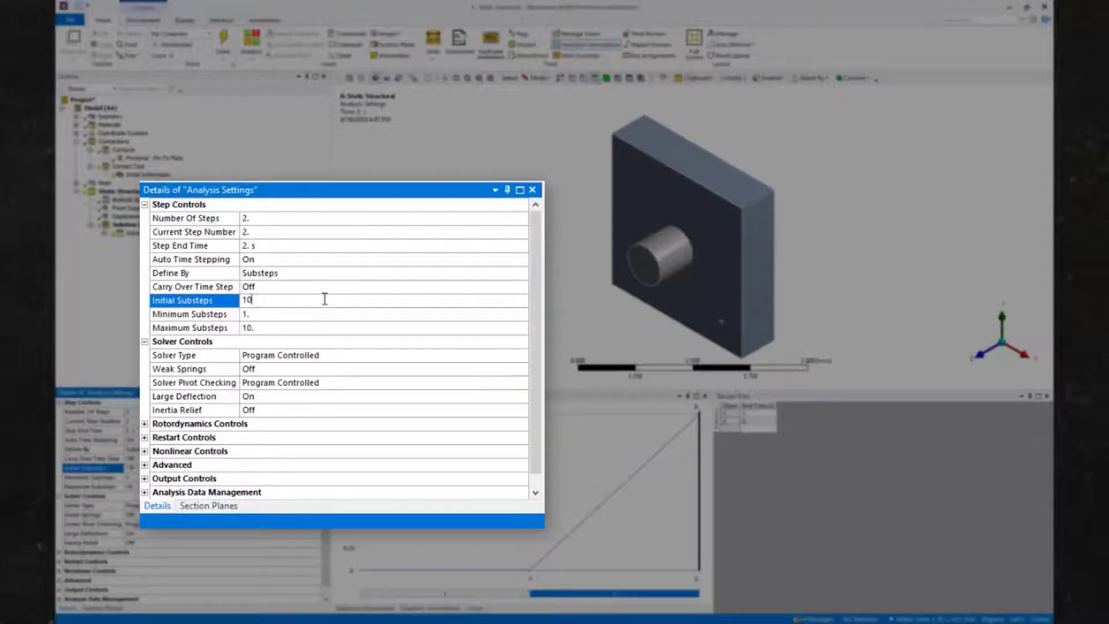
{"action": "type", "text": "0"}
{"action": "key", "text": "Return"}
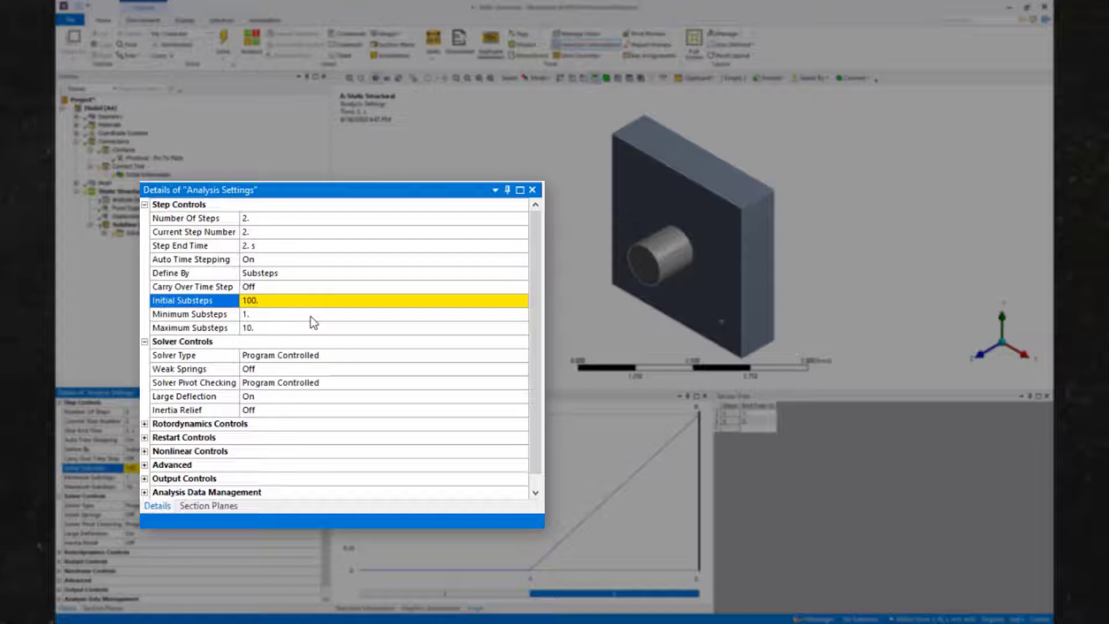
{"action": "left_click", "coordinate": [312, 314]}
{"action": "type", "text": "10"}
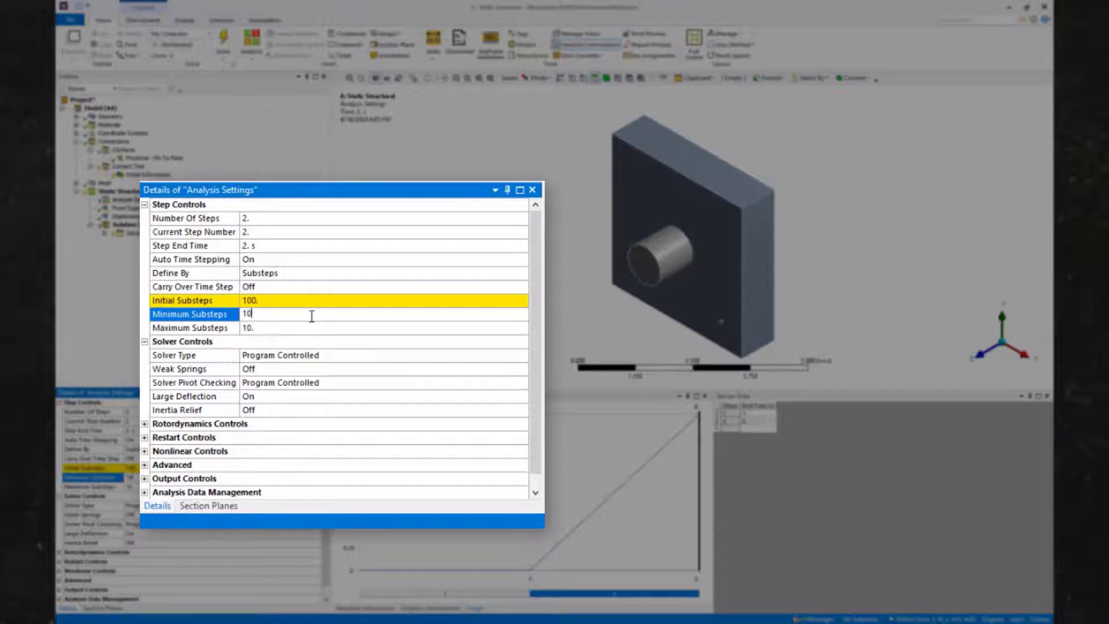
{"action": "left_click", "coordinate": [300, 327]}
{"action": "type", "text": "1"}
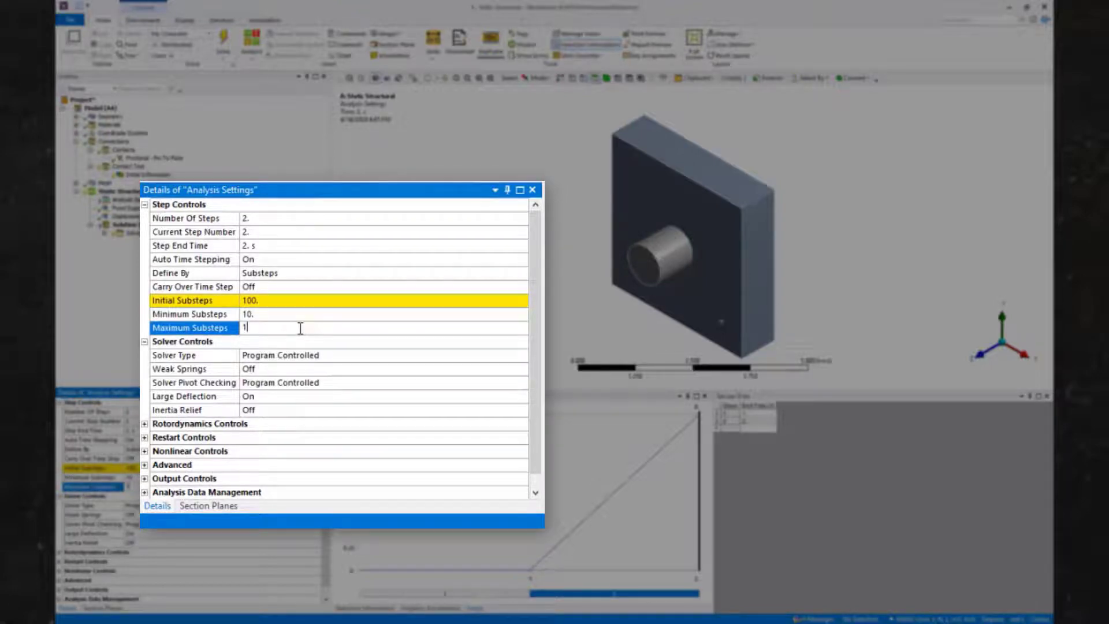
{"action": "type", "text": "0000"}
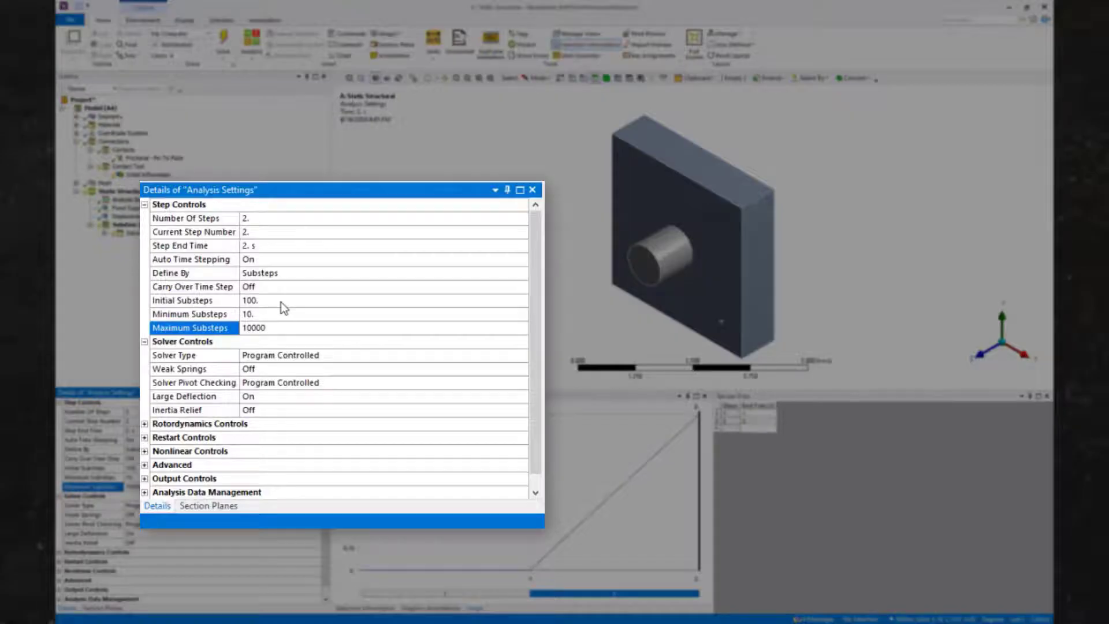
Keep Large Deflection set to On
{"action": "left_click", "coordinate": [473, 397]}
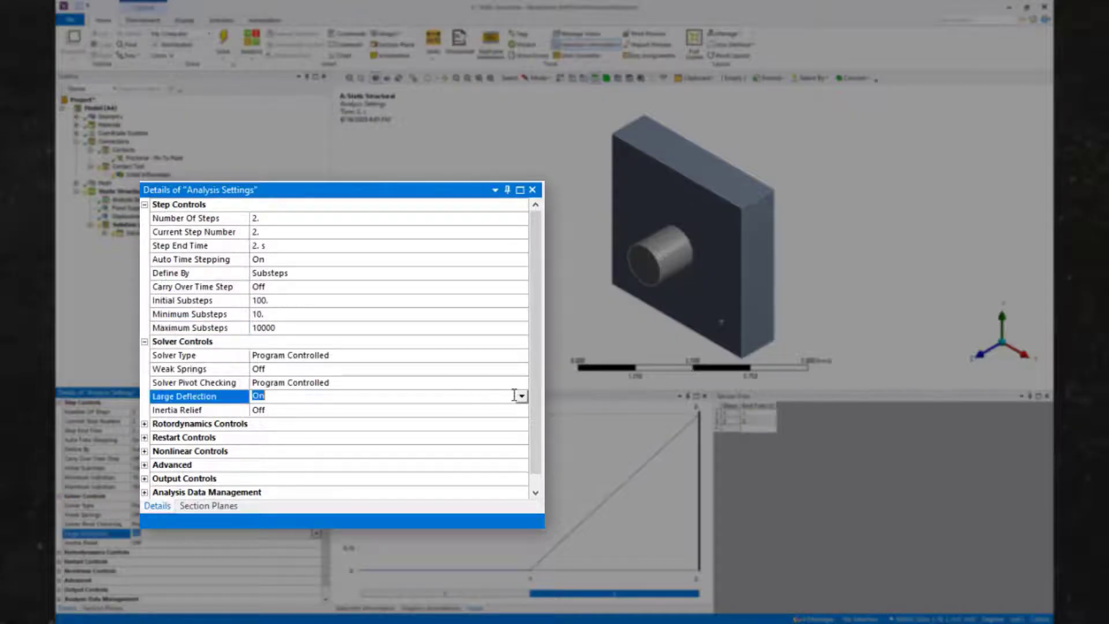
{"action": "left_click", "coordinate": [521, 396]}
{"action": "left_click", "coordinate": [481, 417]}
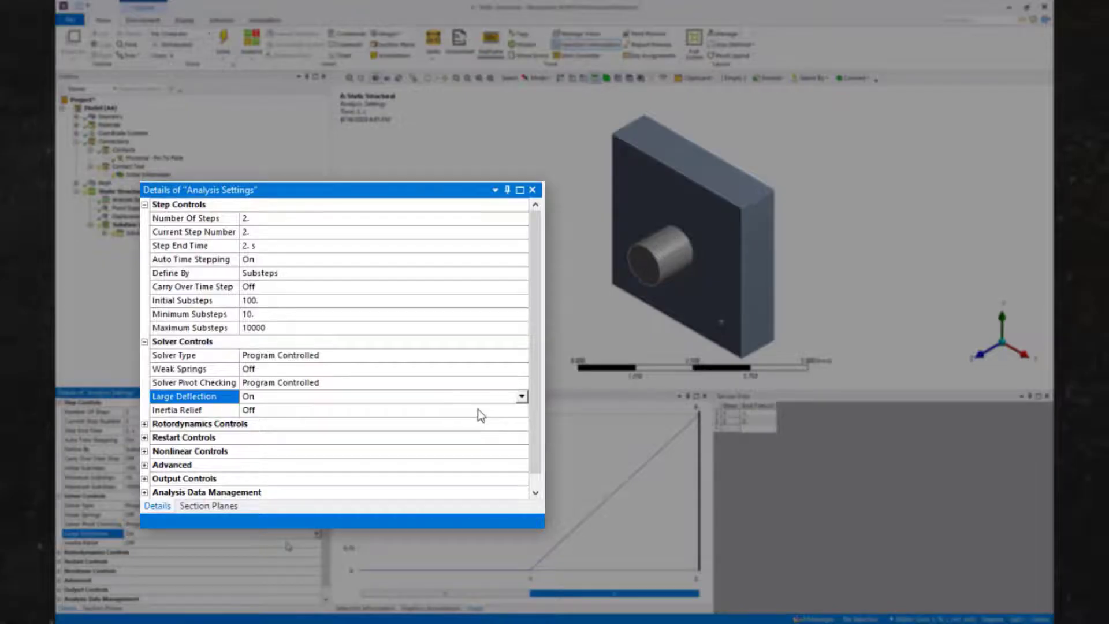
{"action": "scroll", "coordinate": [478, 413], "scroll_direction": "down", "scroll_amount": 1}
Set Output Controls > Nodal Forces to Yes
{"action": "left_click", "coordinate": [145, 465]}
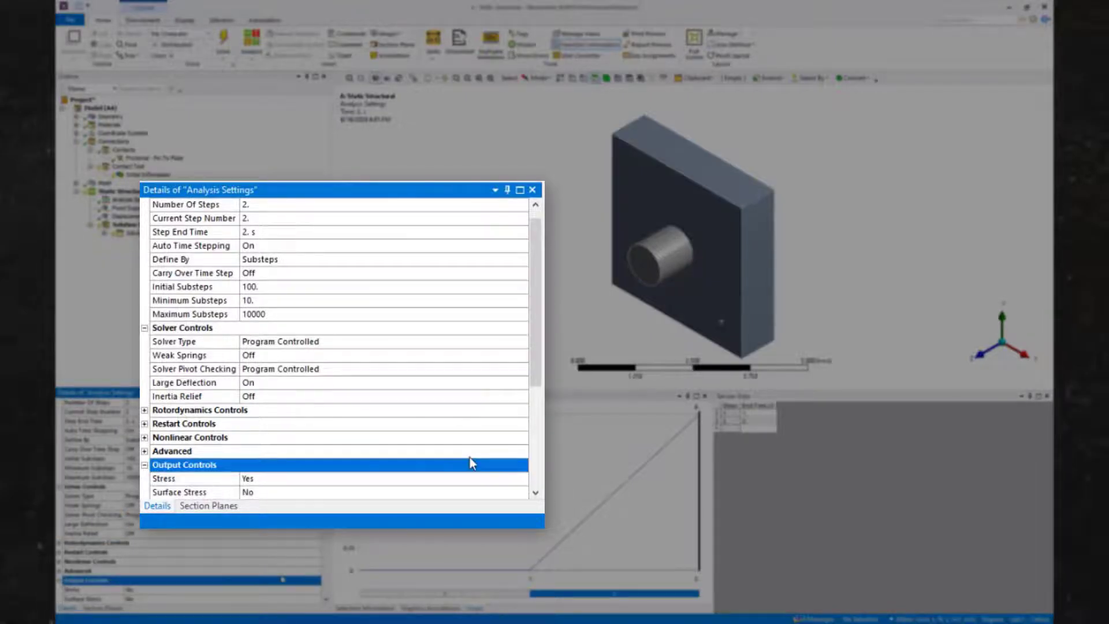
{"action": "scroll", "coordinate": [470, 464], "scroll_direction": "down", "scroll_amount": 4}
{"action": "scroll", "coordinate": [465, 418], "scroll_direction": "down", "scroll_amount": 1}
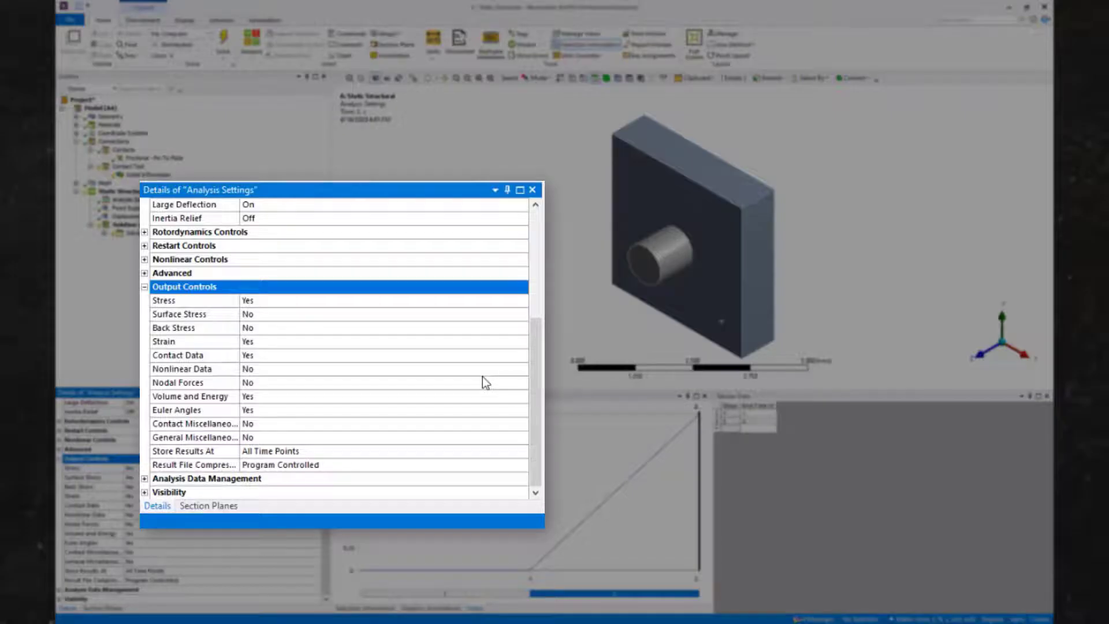
{"action": "left_click", "coordinate": [483, 382]}
{"action": "left_click", "coordinate": [522, 383]}
{"action": "left_click", "coordinate": [431, 404]}
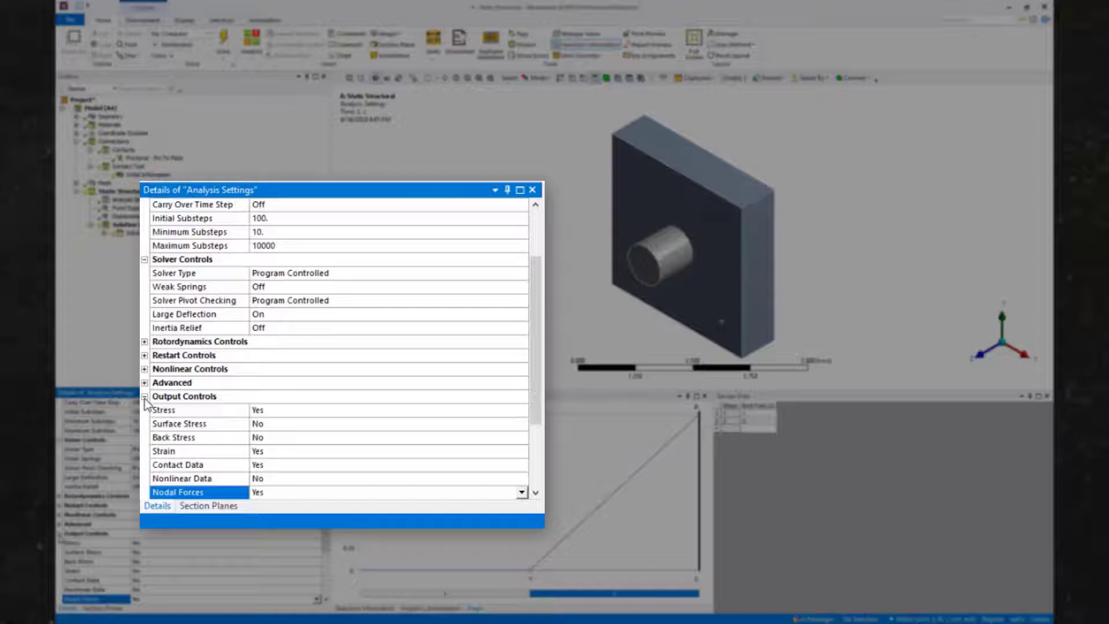
{"action": "left_click", "coordinate": [144, 396]}
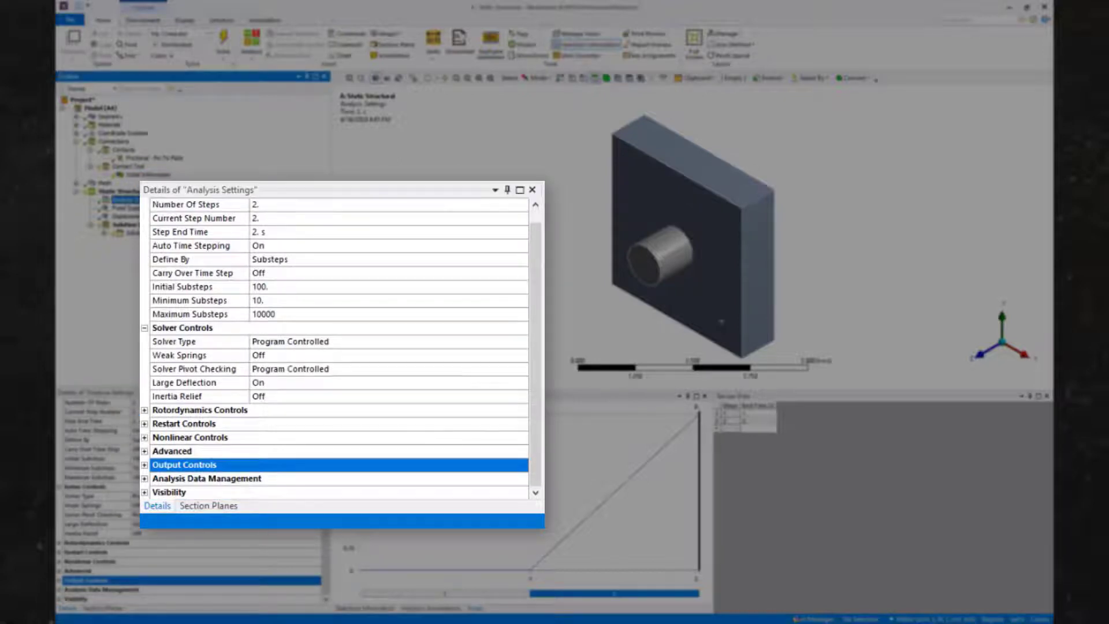
{"action": "scroll", "coordinate": [372, 398], "scroll_direction": "up", "scroll_amount": 1}
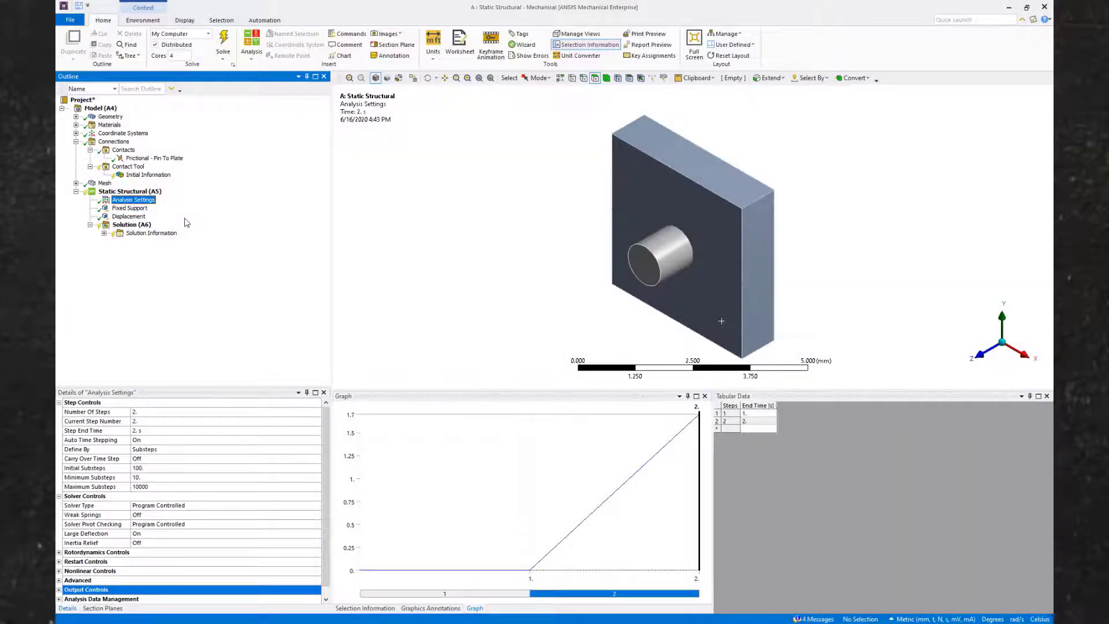
Inspect the plate's Fixed Support and the pin's Displacement ramping Z to 1.7 mm in step 2
{"action": "left_click", "coordinate": [130, 208]}
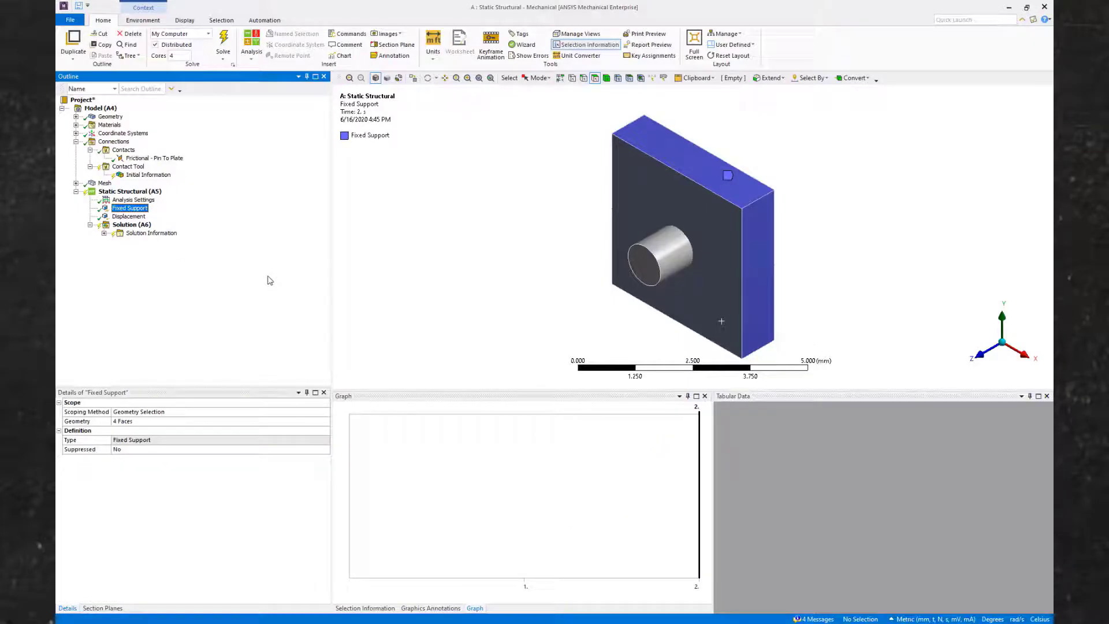
{"action": "left_click", "coordinate": [129, 216]}
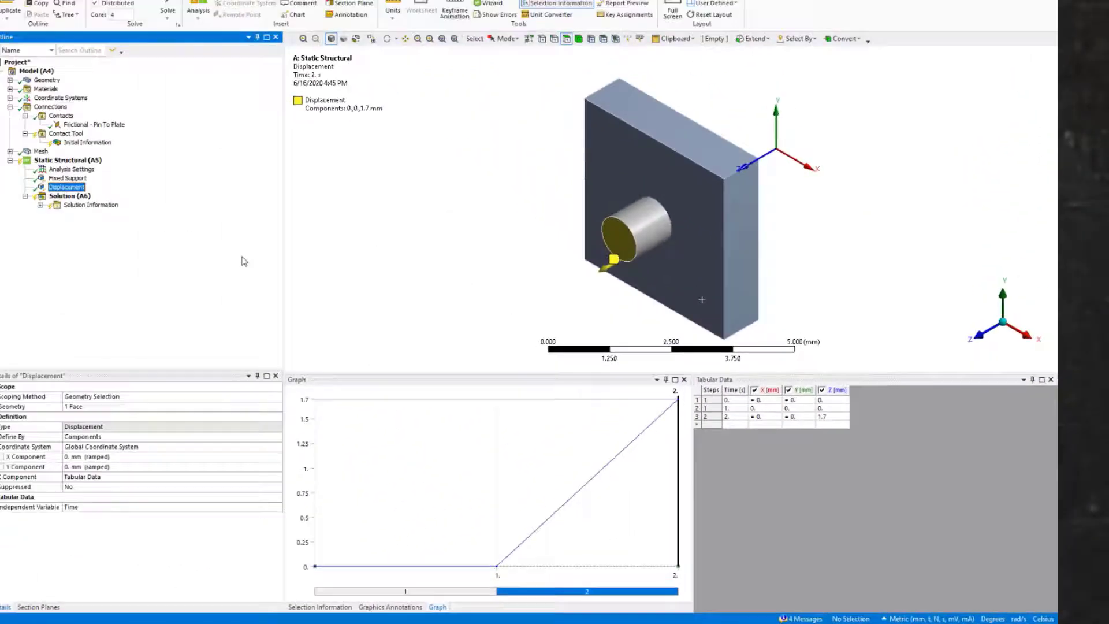
Solve the two-step pin-in-plate model
{"action": "left_click", "coordinate": [139, 224]}
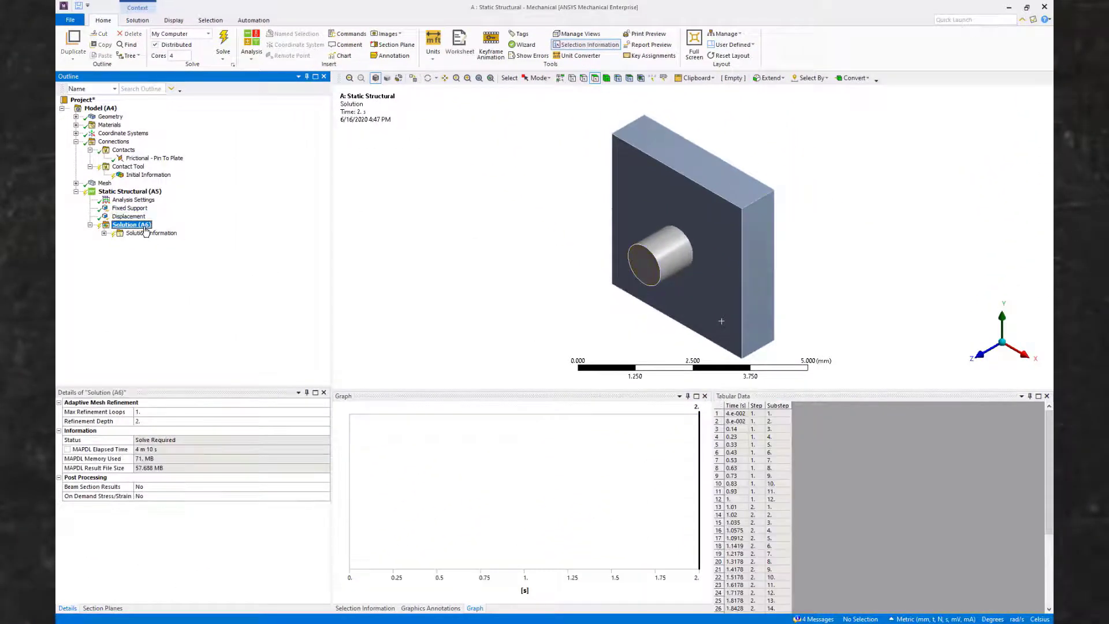
{"action": "right_click", "coordinate": [144, 226]}
{"action": "left_click", "coordinate": [176, 247]}
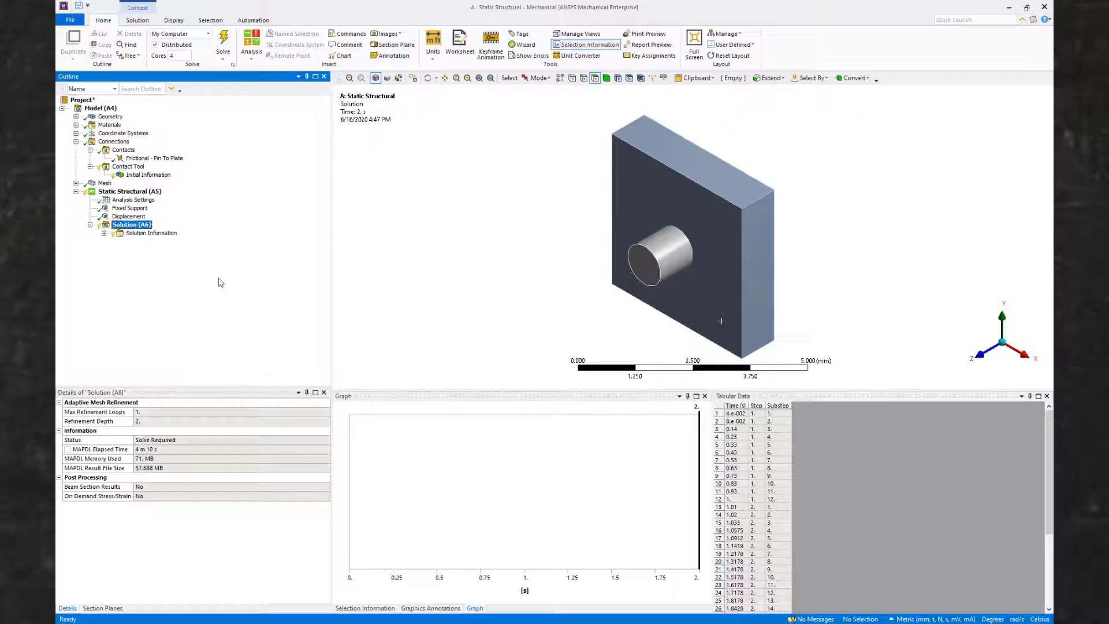
Monitor Solution Information via Solver Output, then force and displacement convergence graphs
{"action": "left_click", "coordinate": [150, 233]}
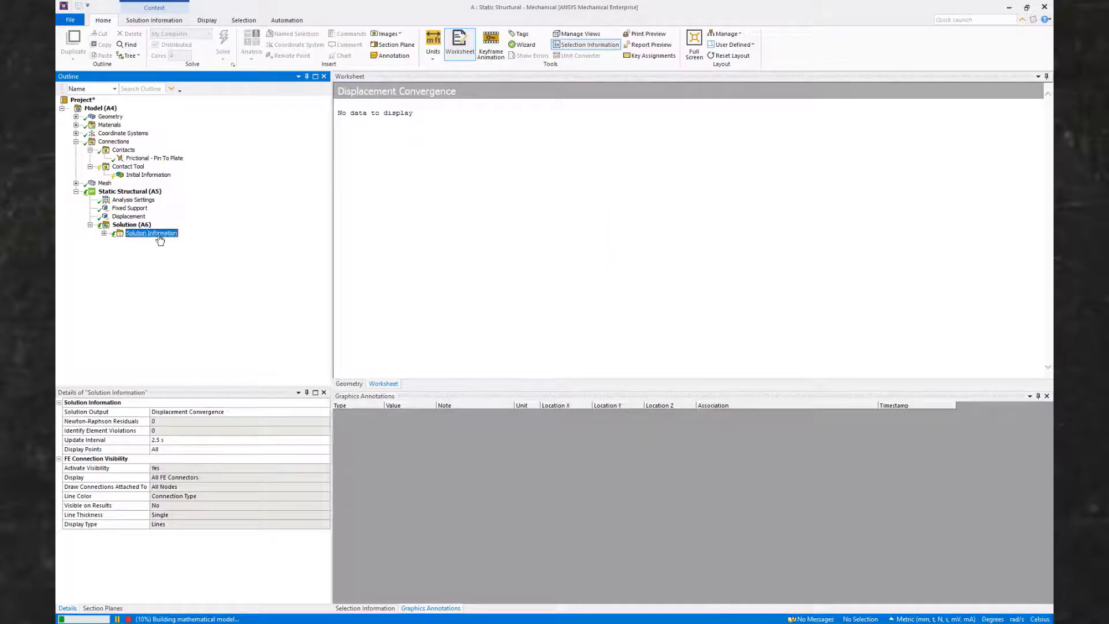
{"action": "left_click", "coordinate": [324, 414]}
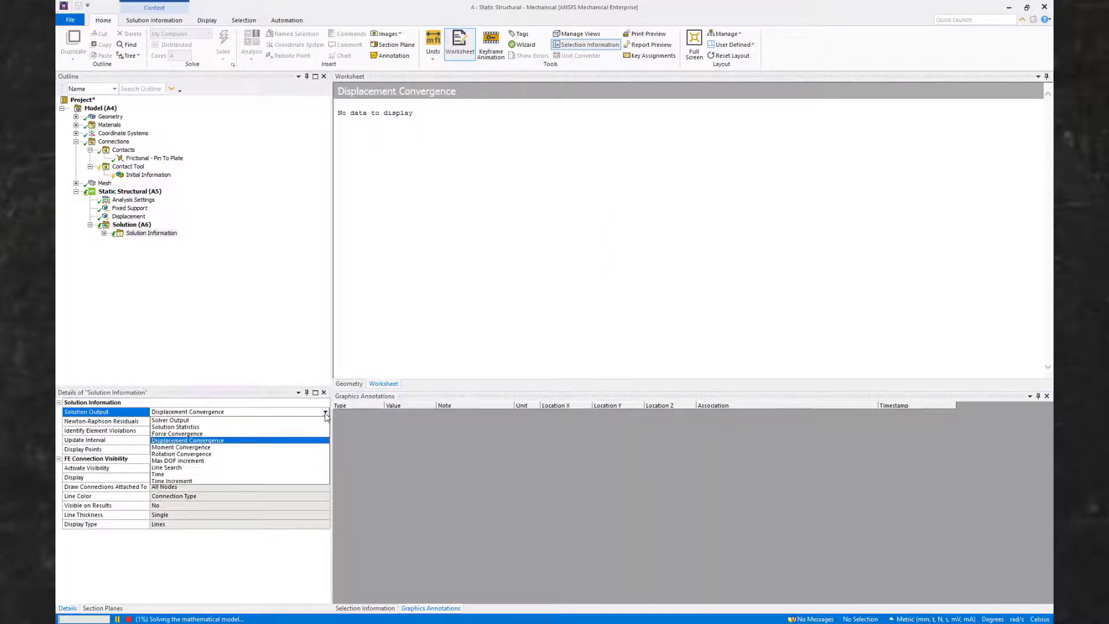
{"action": "left_click", "coordinate": [288, 422]}
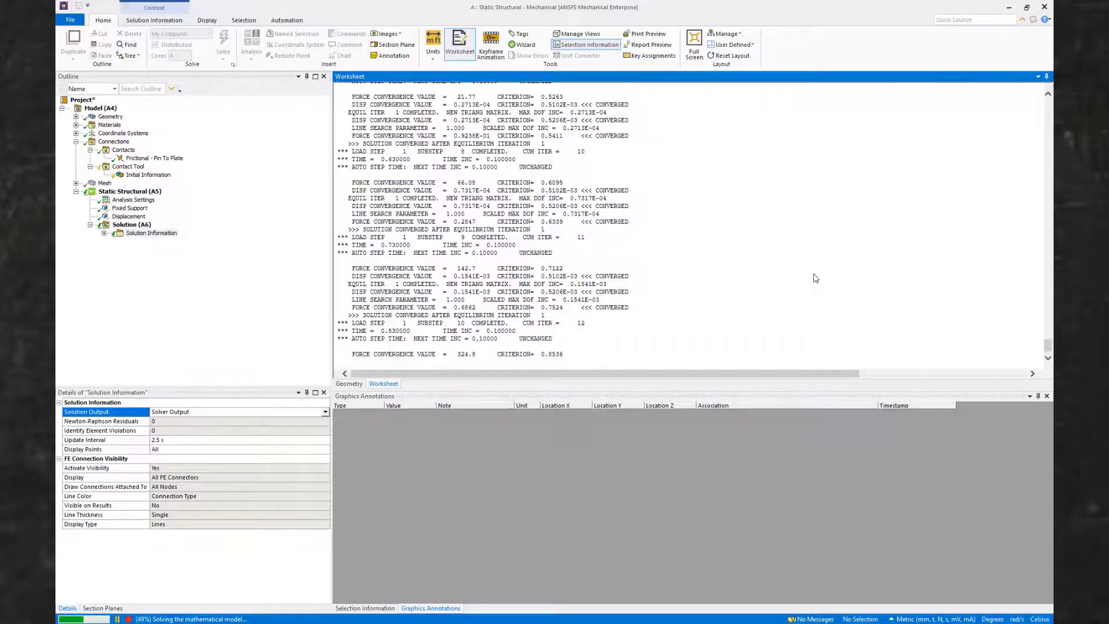
{"action": "left_click", "coordinate": [320, 412]}
{"action": "left_click", "coordinate": [263, 436]}
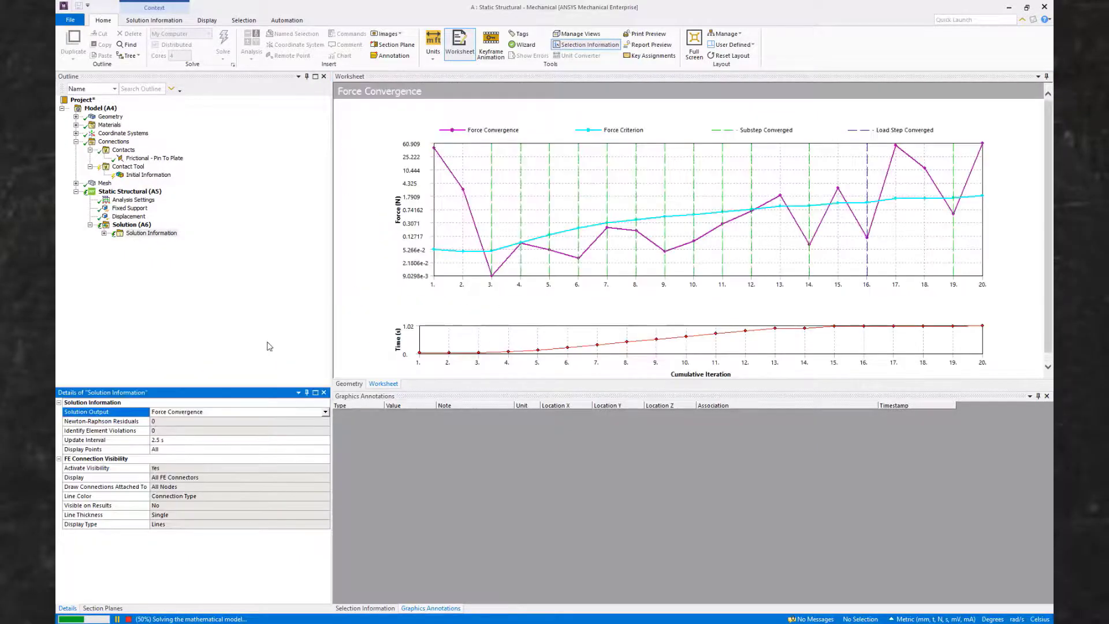
{"action": "left_click", "coordinate": [326, 414]}
{"action": "left_click", "coordinate": [276, 442]}
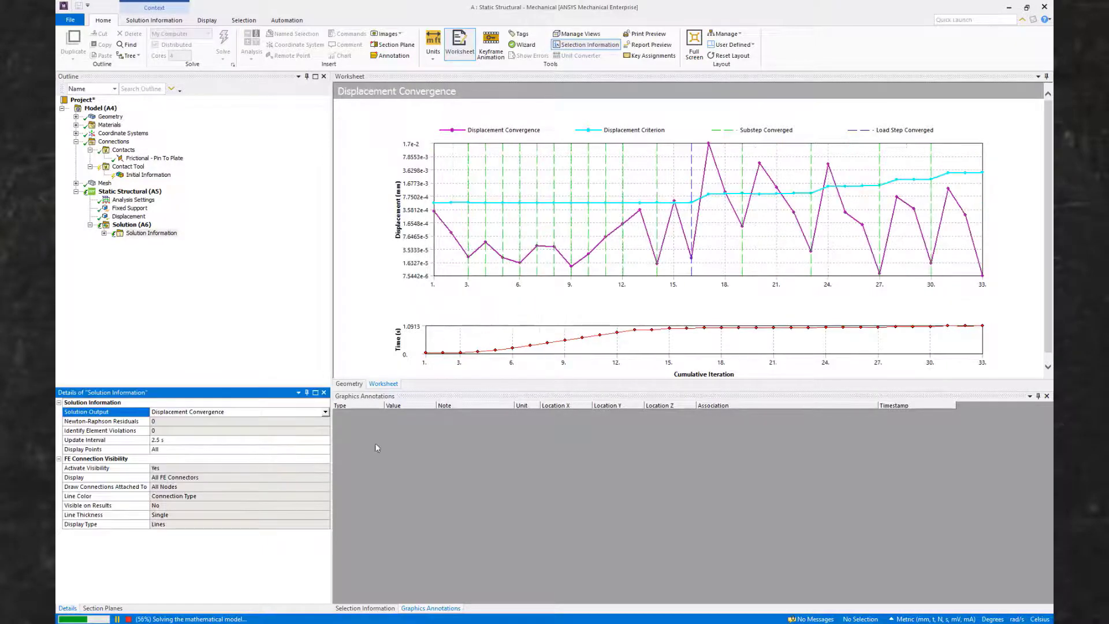
Show the live Equivalent Stress contour under Solution Information
{"action": "left_click", "coordinate": [173, 273]}
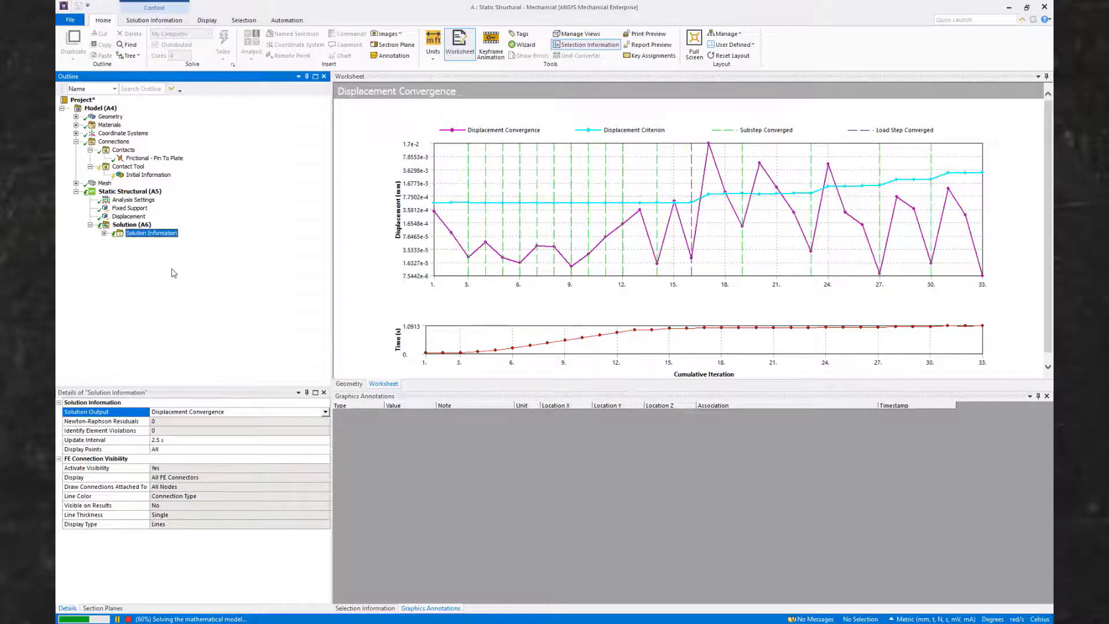
{"action": "left_click", "coordinate": [104, 234]}
{"action": "left_click", "coordinate": [161, 251]}
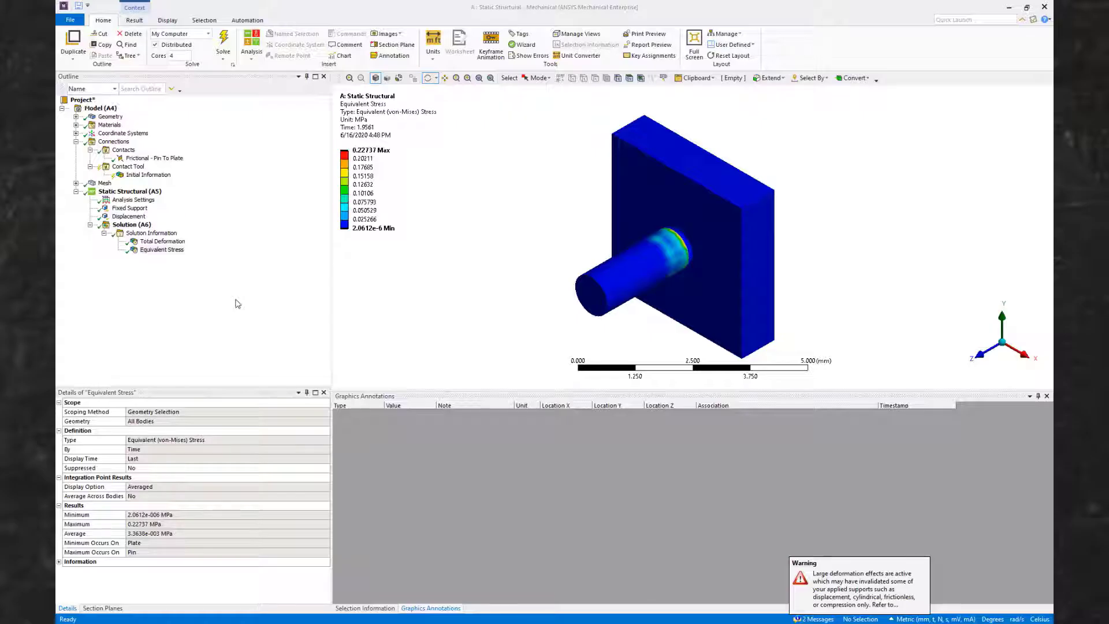
Dismiss the large deformation warning and insert Total Deformation and Equivalent Stress results
{"action": "left_click", "coordinate": [234, 304]}
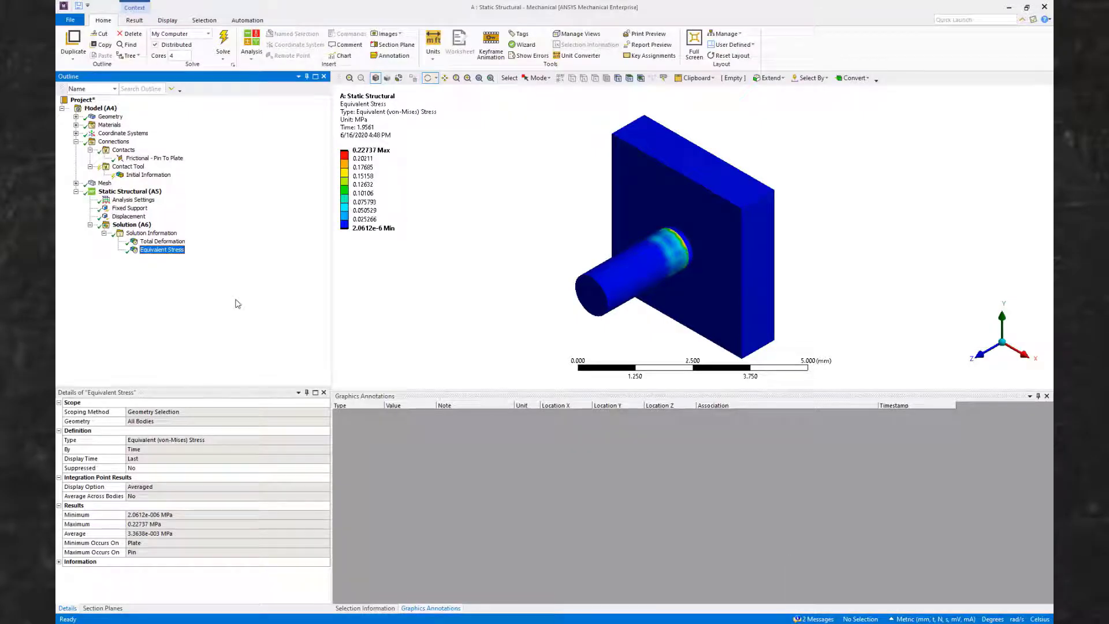
{"action": "left_click", "coordinate": [133, 225]}
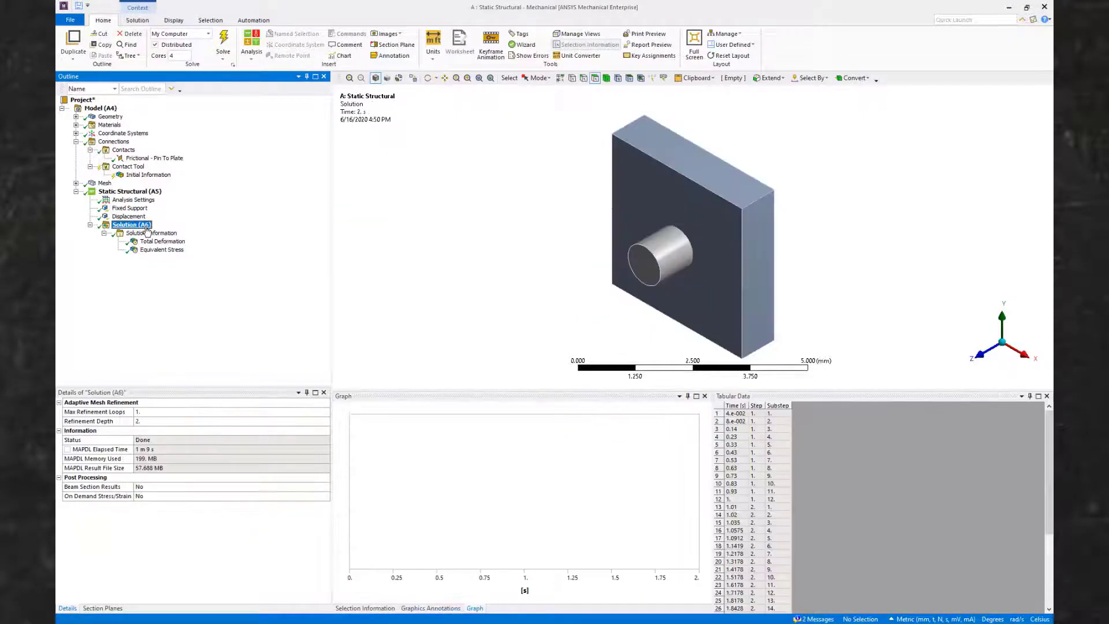
{"action": "right_click", "coordinate": [147, 232]}
{"action": "mouse_move", "coordinate": [199, 233]}
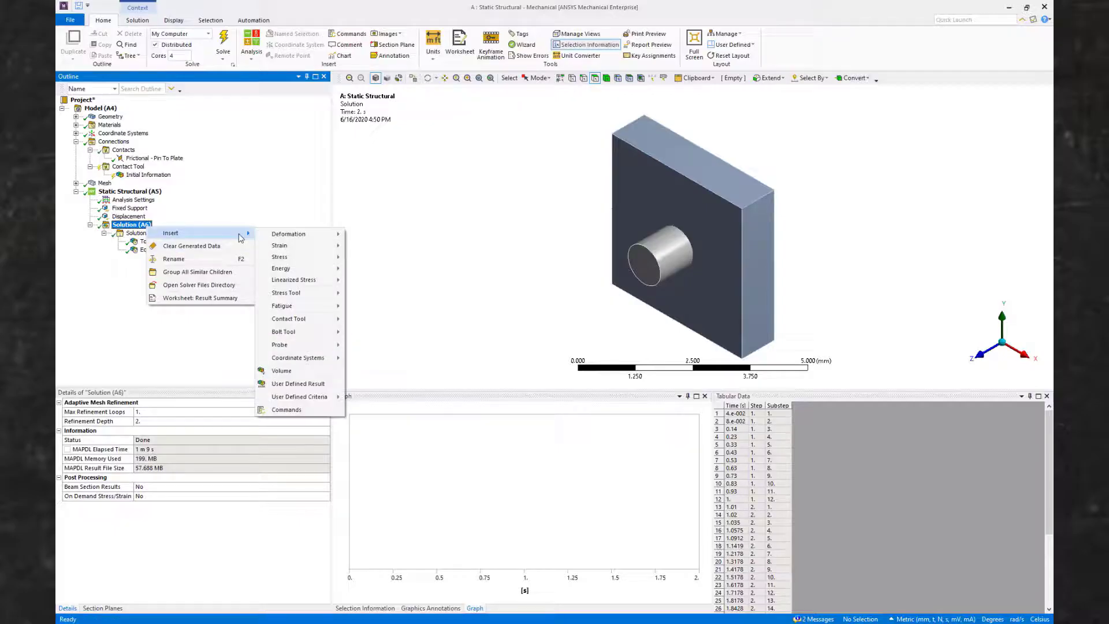
{"action": "left_click", "coordinate": [356, 234]}
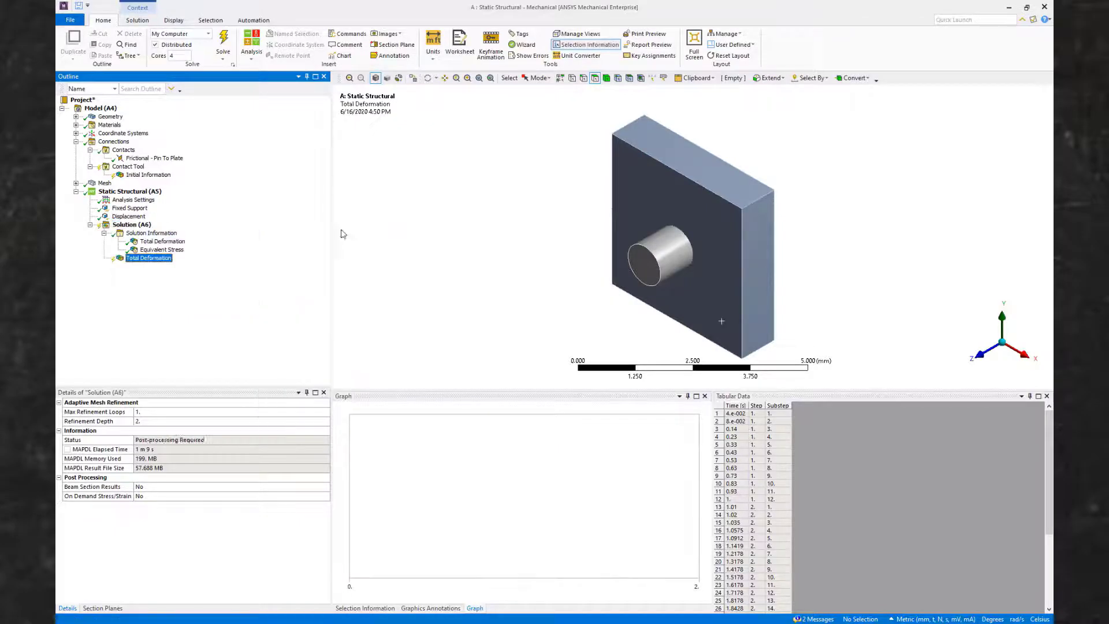
{"action": "right_click", "coordinate": [133, 224]}
{"action": "mouse_move", "coordinate": [187, 233]}
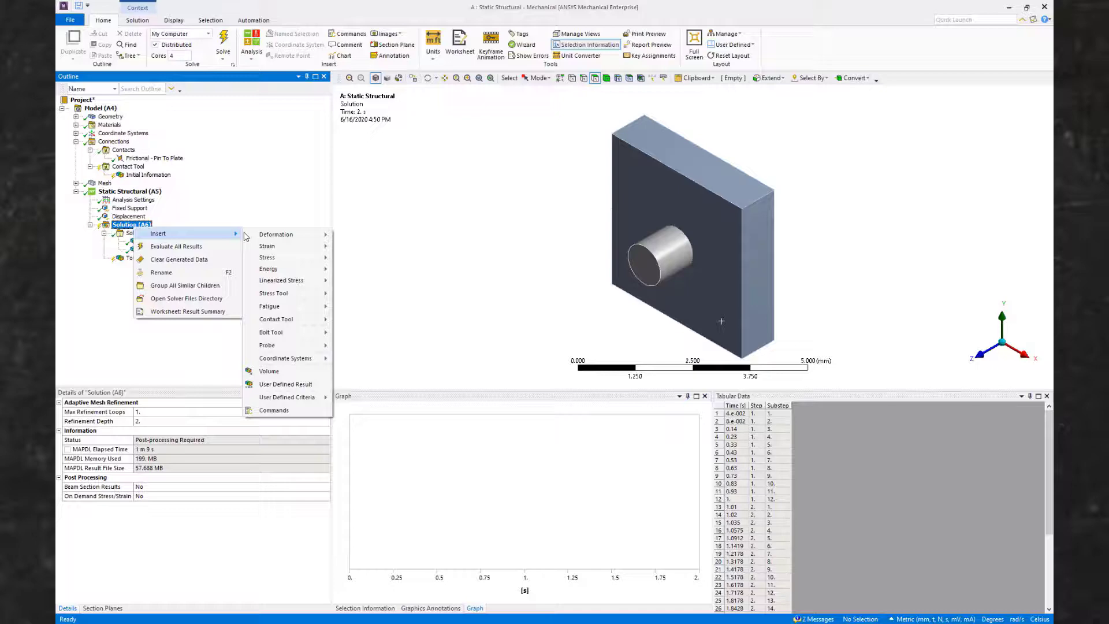
{"action": "left_click", "coordinate": [375, 260]}
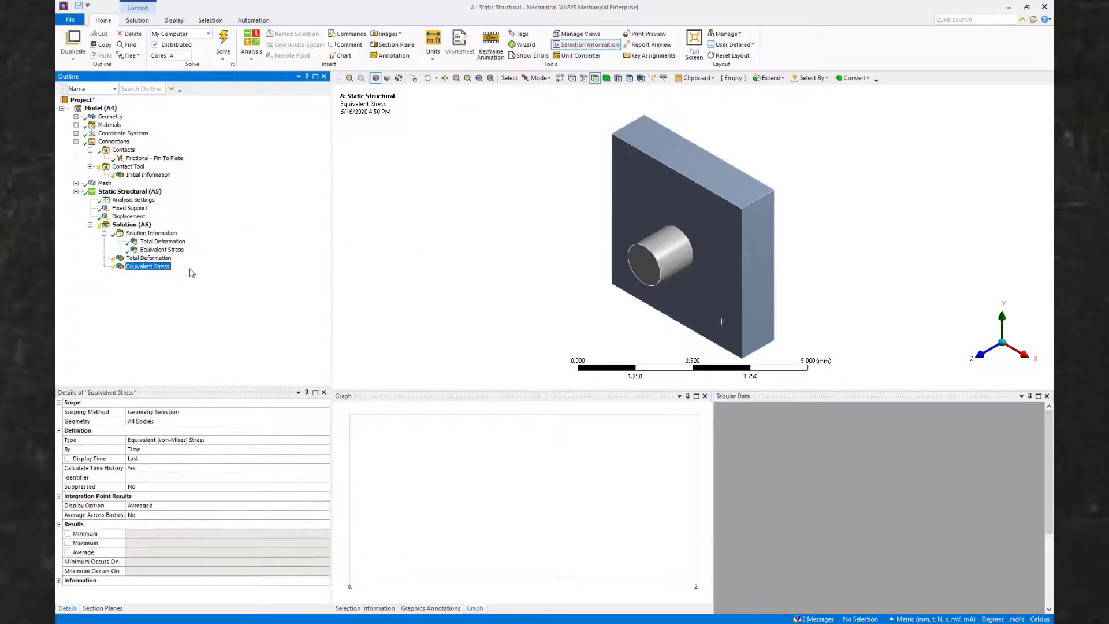
Evaluate Equivalent Stress and retrieve its result at 1 s (peak 4213.8 MPa)
{"action": "right_click", "coordinate": [155, 267]}
{"action": "left_click", "coordinate": [209, 286]}
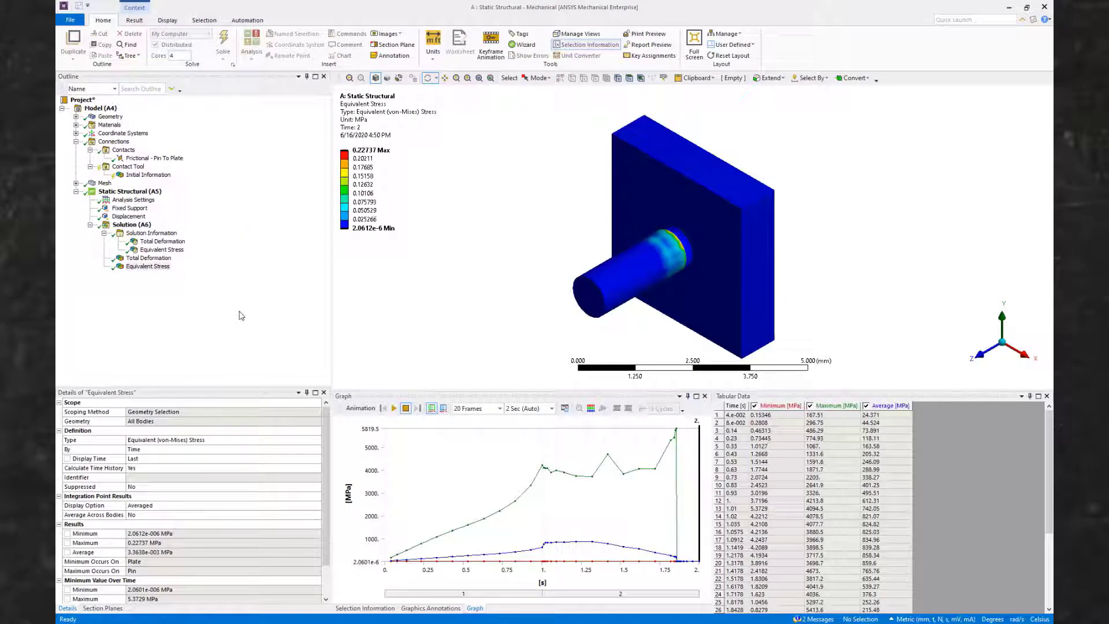
{"action": "left_click", "coordinate": [836, 500]}
{"action": "right_click", "coordinate": [836, 500]}
{"action": "left_click", "coordinate": [842, 518]}
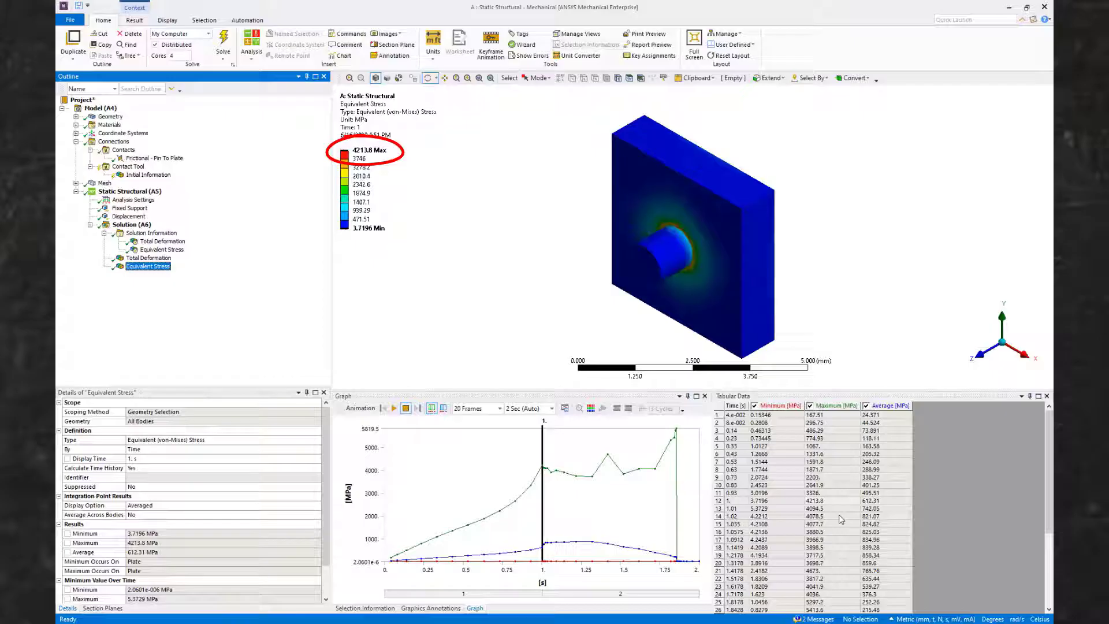
Show element mesh edges on the model and view the Total Deformation result
{"action": "left_click", "coordinate": [135, 21]}
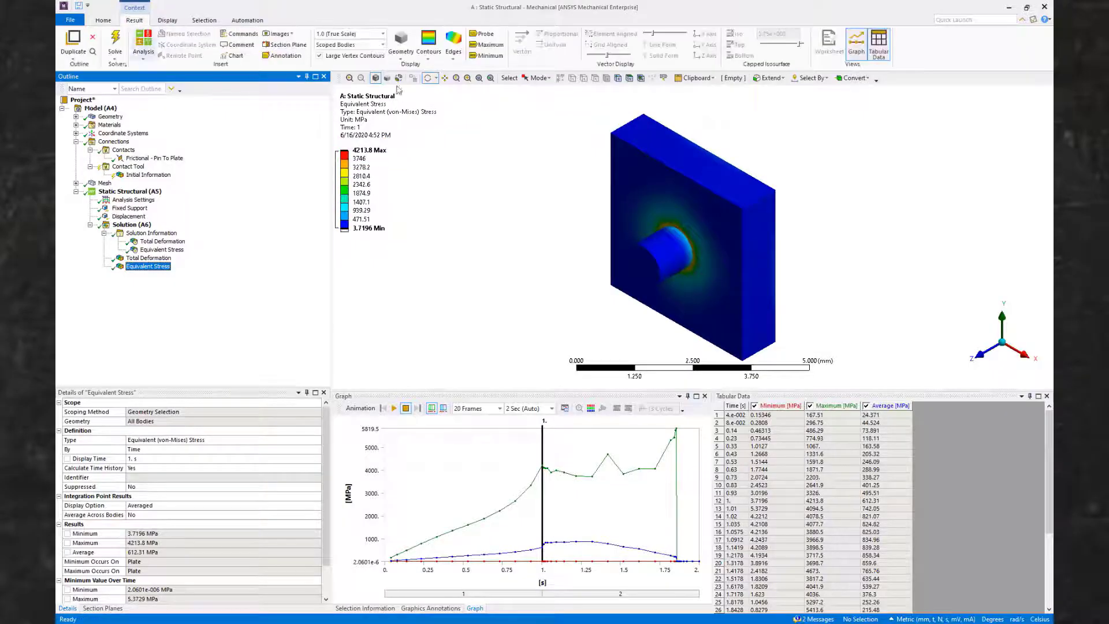
{"action": "left_click", "coordinate": [428, 50]}
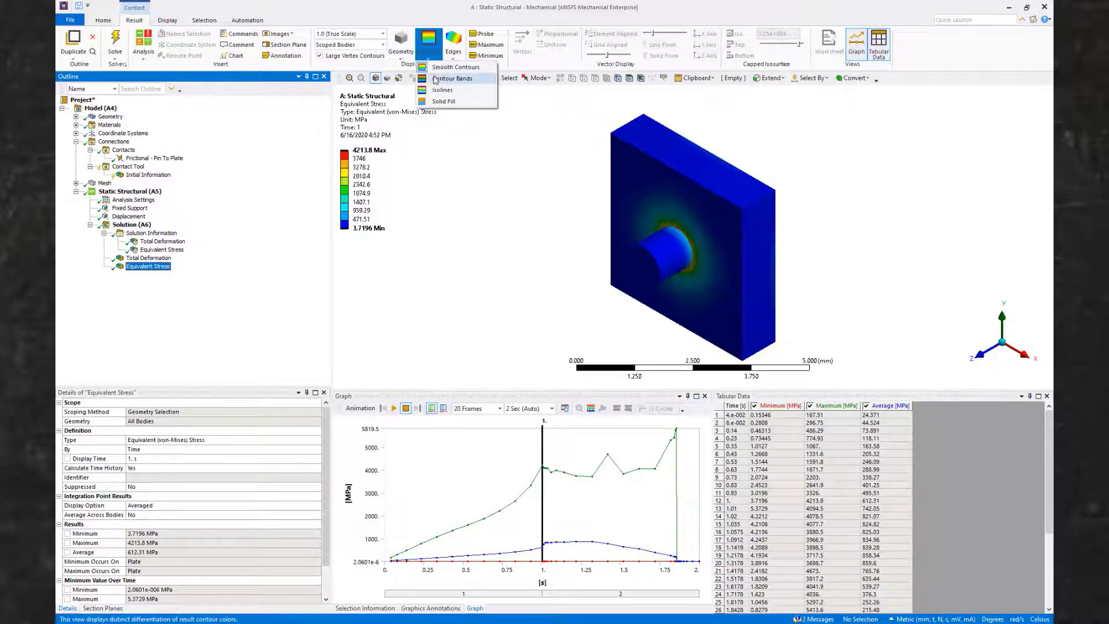
{"action": "left_click", "coordinate": [454, 45]}
{"action": "left_click", "coordinate": [463, 106]}
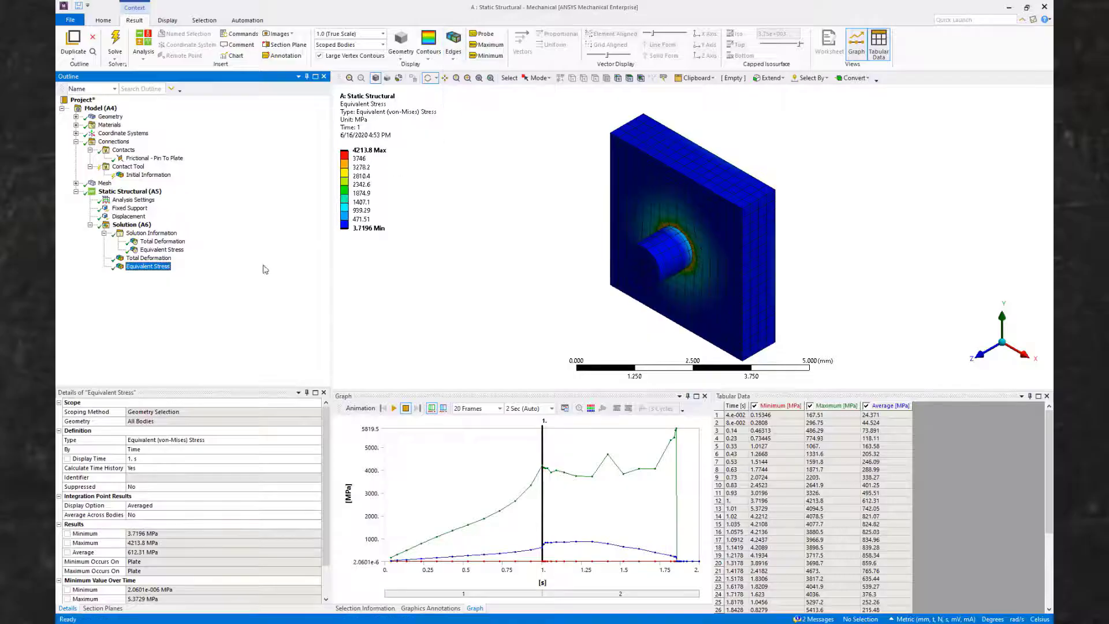
{"action": "left_click", "coordinate": [162, 258]}
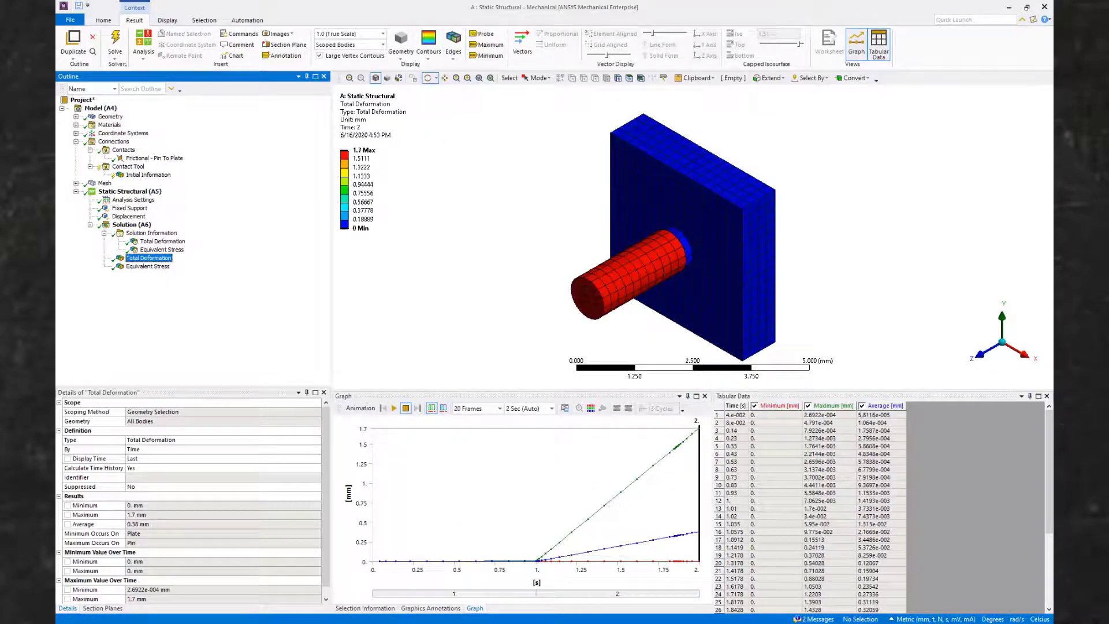
Cut the total deformation view with Section Plane1, zoom in, and play the animation
{"action": "left_click", "coordinate": [102, 608]}
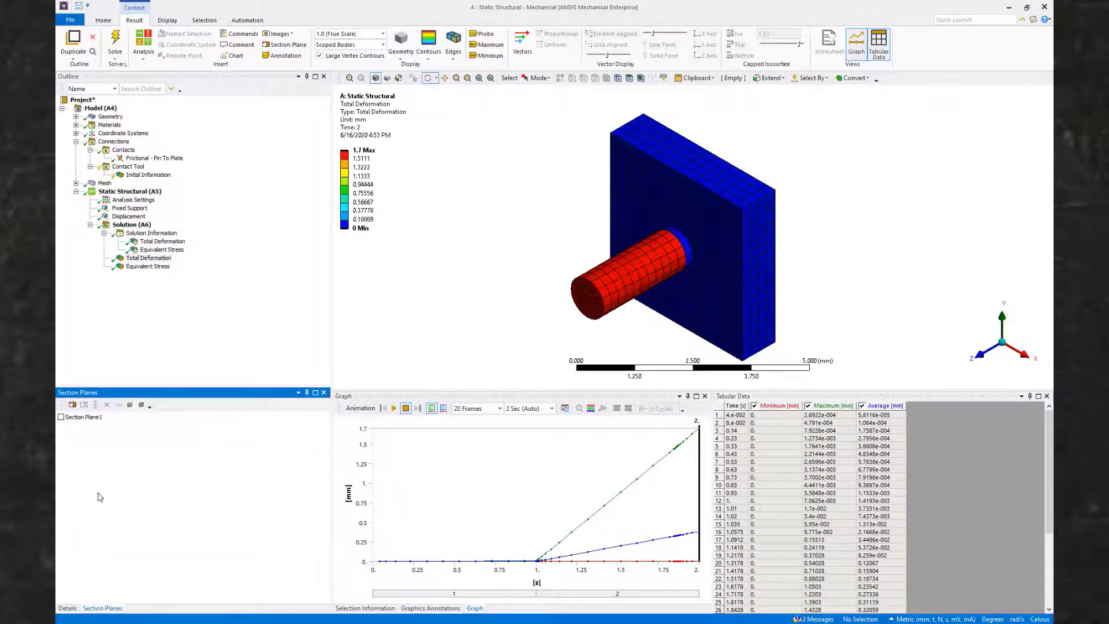
{"action": "left_click", "coordinate": [61, 417]}
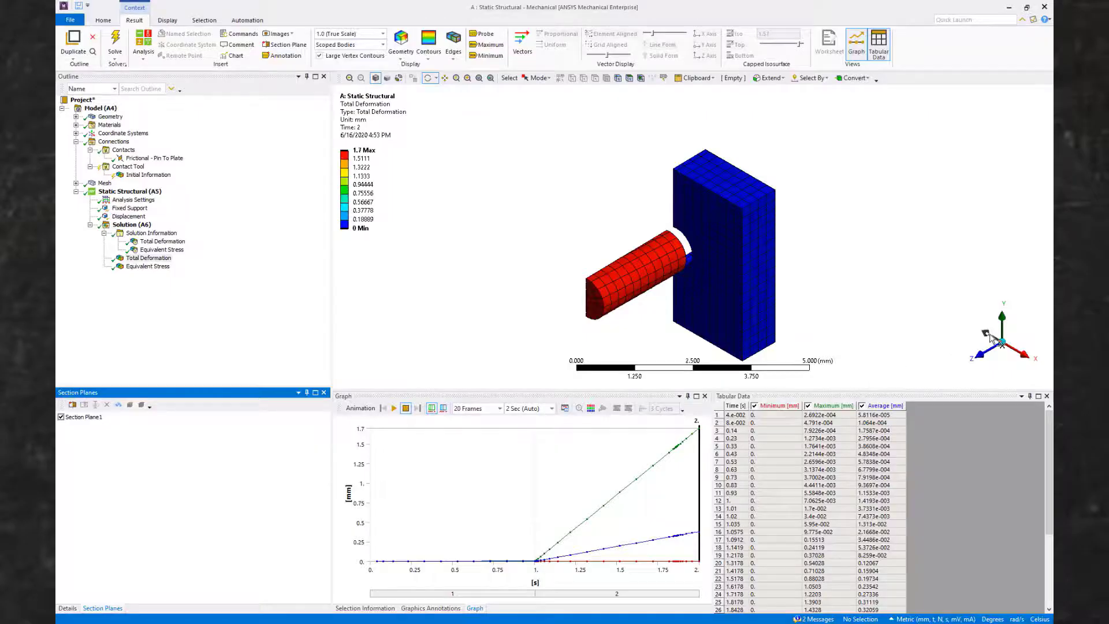
{"action": "left_click", "coordinate": [991, 337]}
{"action": "right_click_drag", "start_coordinate": [728, 201], "coordinate": [643, 254]}
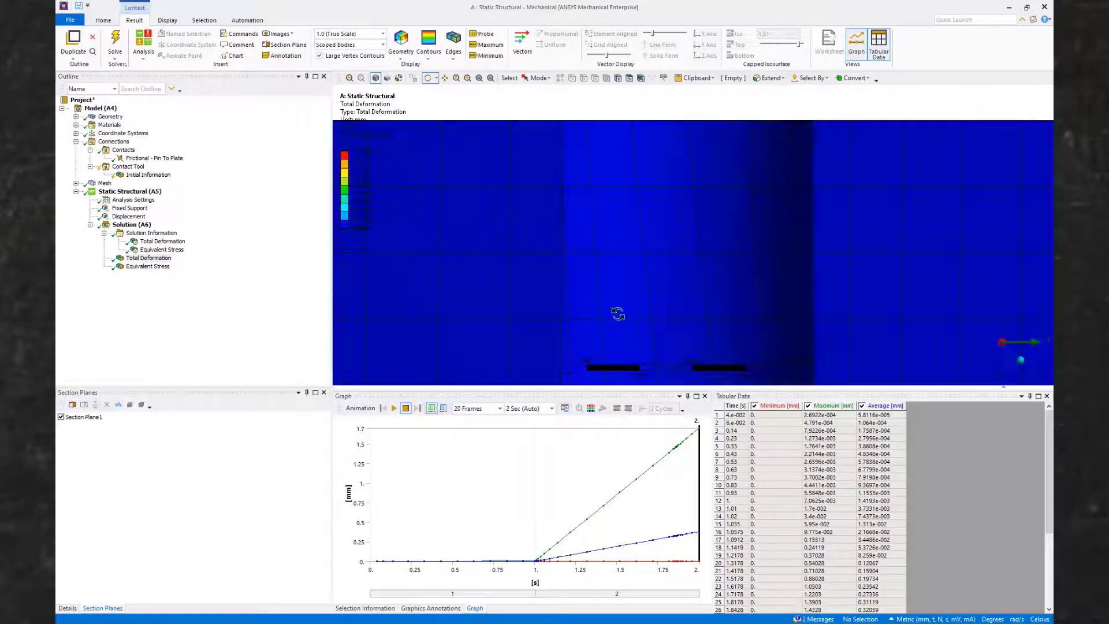
{"action": "left_click", "coordinate": [395, 408]}
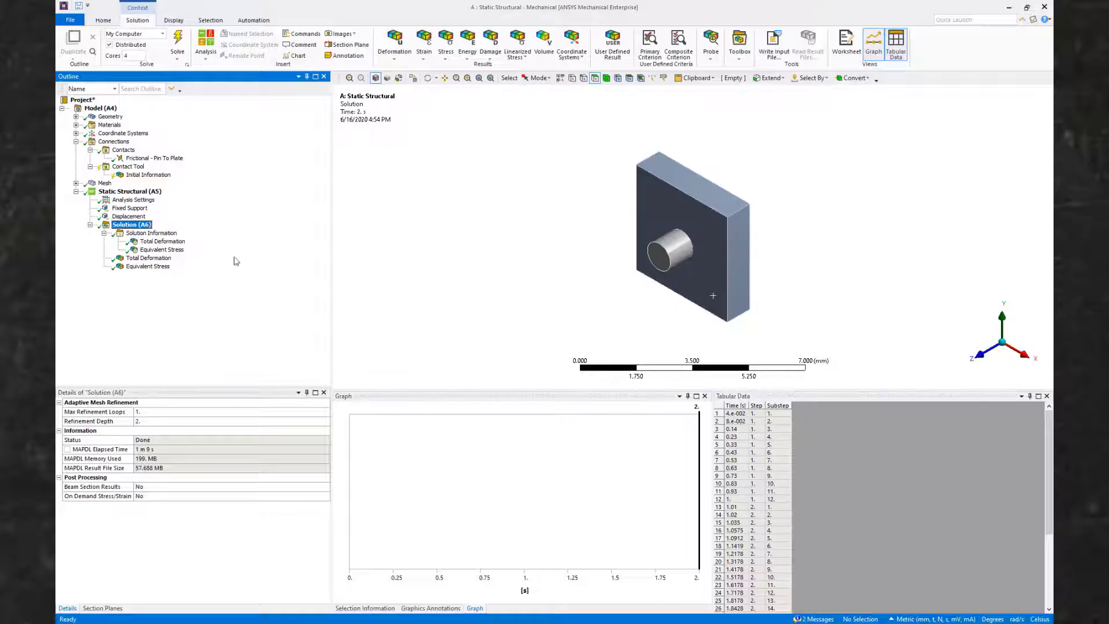
Insert a Contact Tool under Solution and add a contact Pressure result
{"action": "right_click", "coordinate": [147, 226]}
{"action": "mouse_move", "coordinate": [199, 232]}
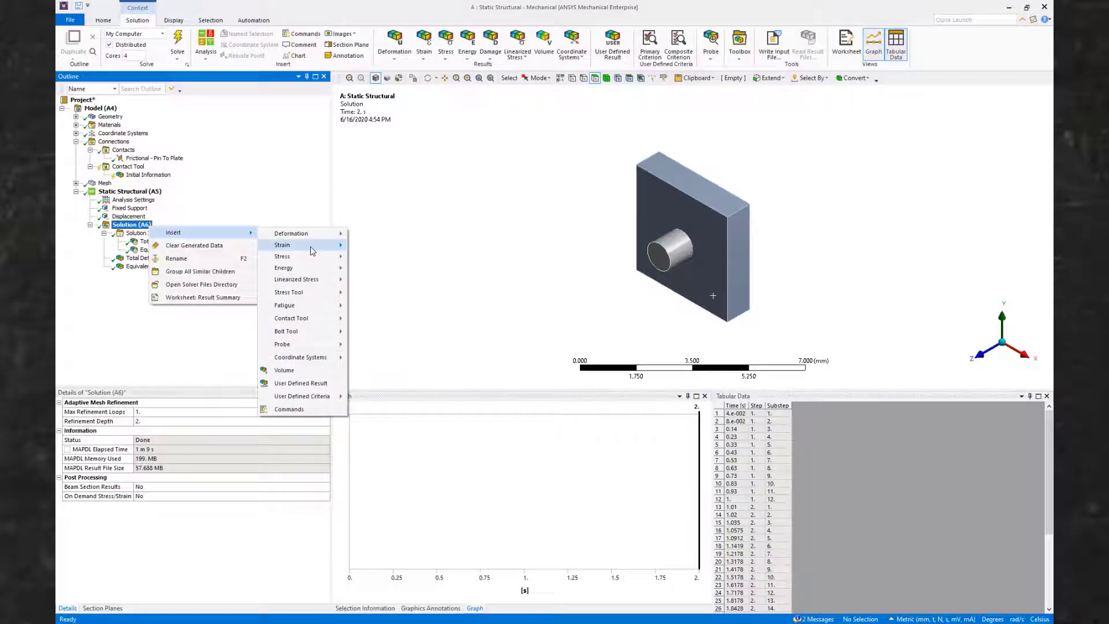
{"action": "mouse_move", "coordinate": [292, 318]}
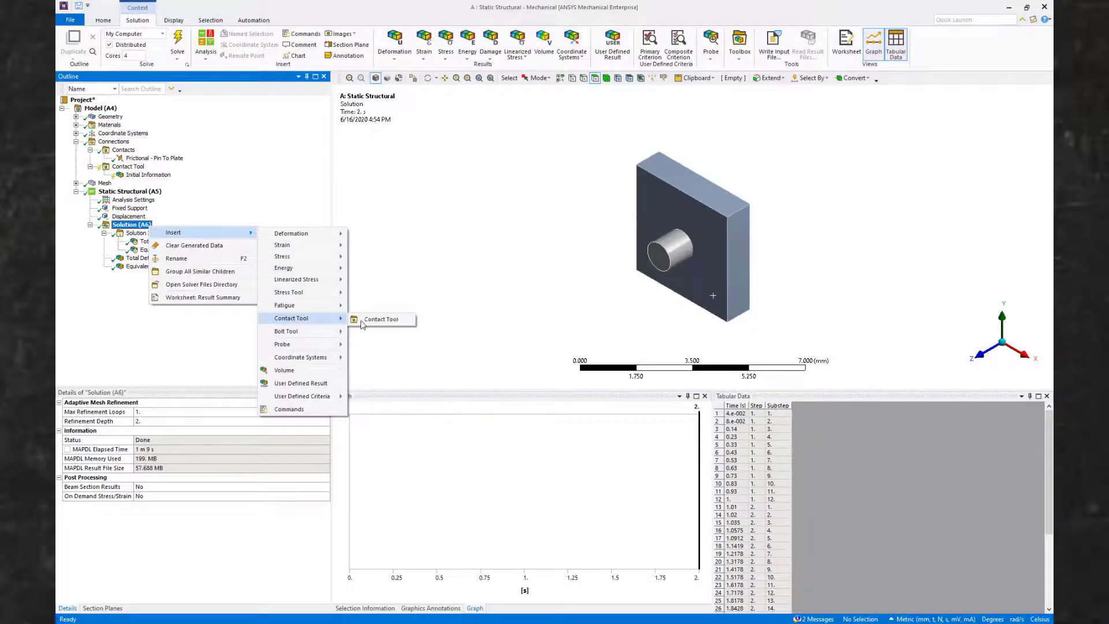
{"action": "left_click", "coordinate": [379, 319]}
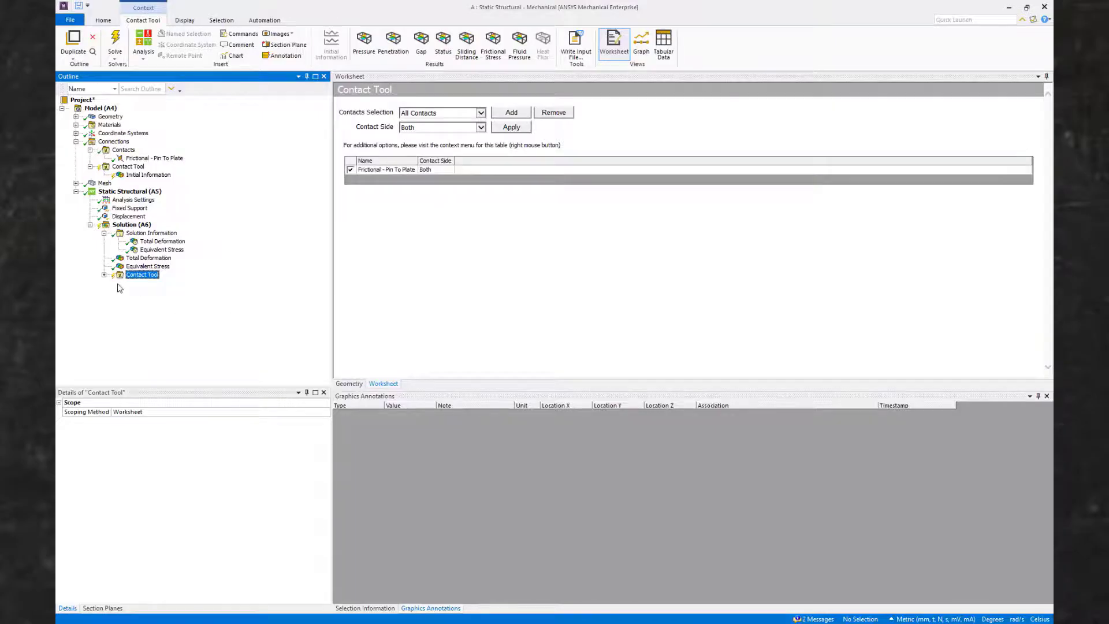
{"action": "double_click", "coordinate": [144, 276]}
{"action": "right_click", "coordinate": [151, 277]}
{"action": "mouse_move", "coordinate": [175, 278]}
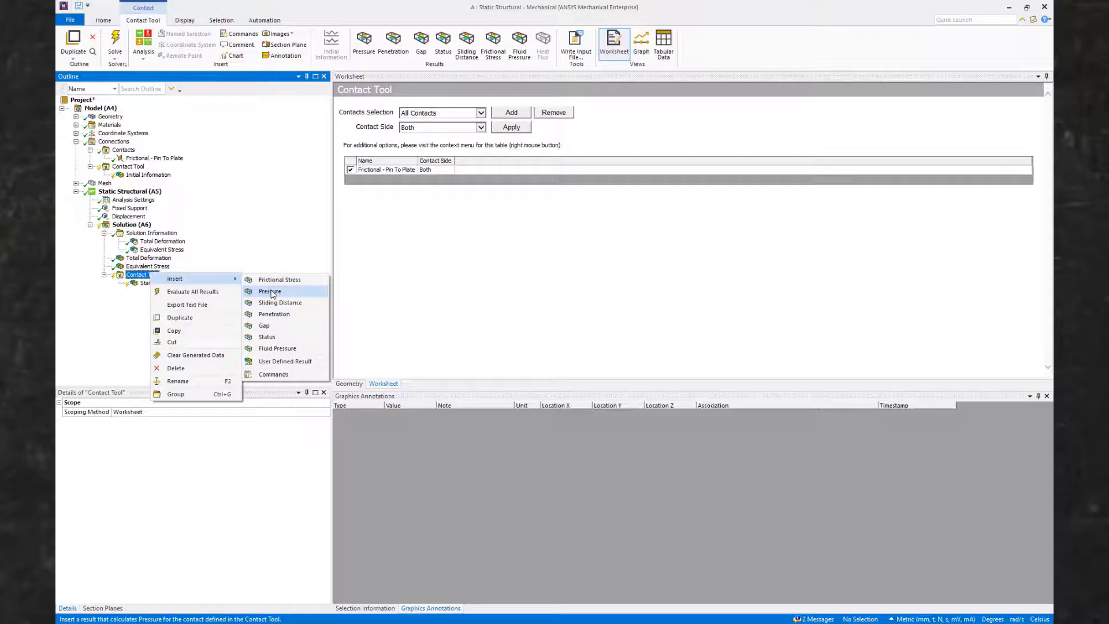
{"action": "left_click", "coordinate": [270, 293]}
Add Penetration and Frictional Stress results to the Contact Tool
{"action": "left_click", "coordinate": [144, 275]}
{"action": "right_click", "coordinate": [151, 275]}
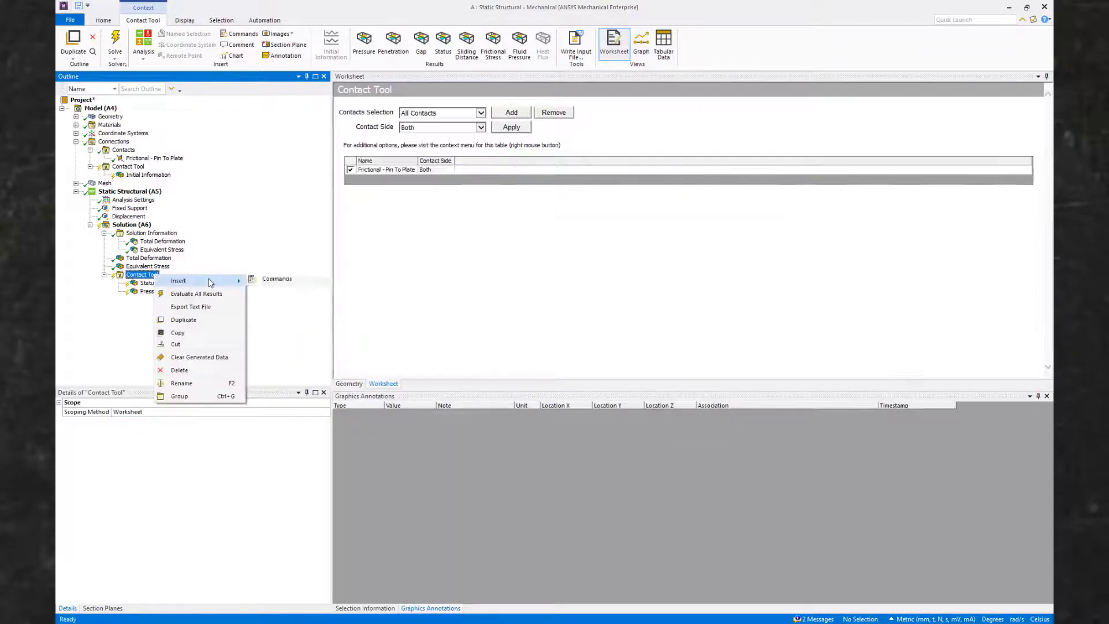
{"action": "left_click", "coordinate": [277, 316]}
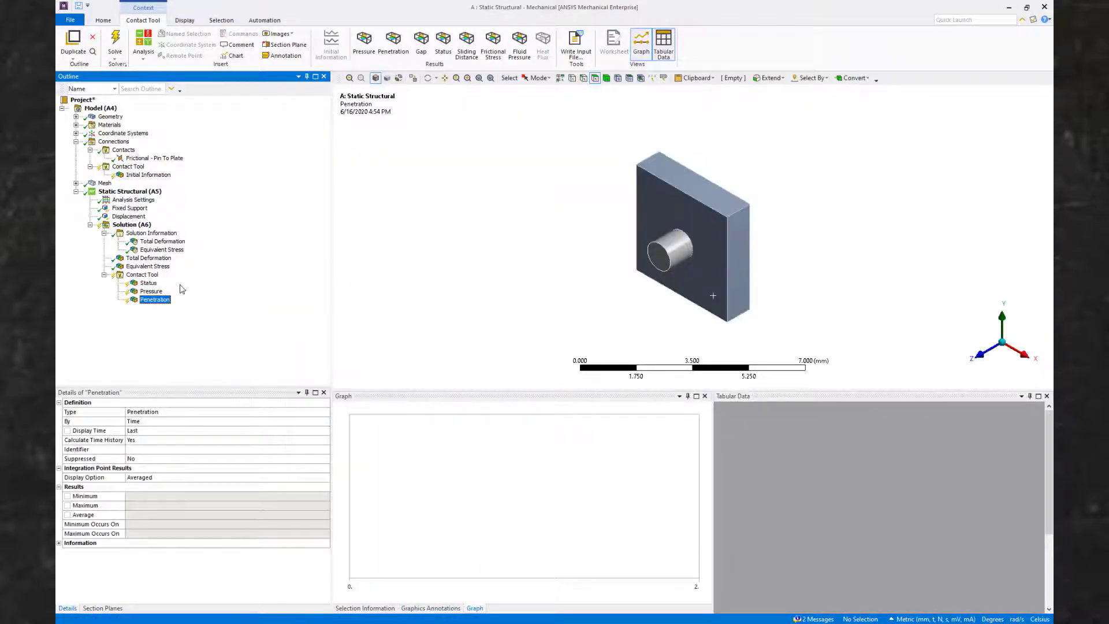
{"action": "left_click", "coordinate": [146, 275]}
{"action": "right_click", "coordinate": [152, 277]}
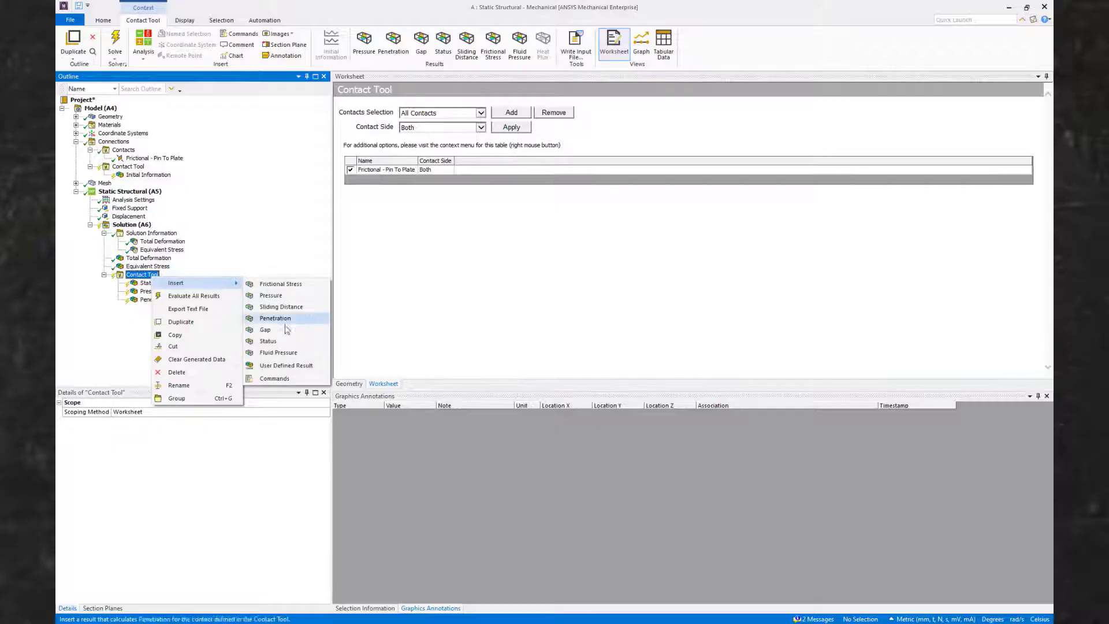
{"action": "left_click", "coordinate": [285, 284]}
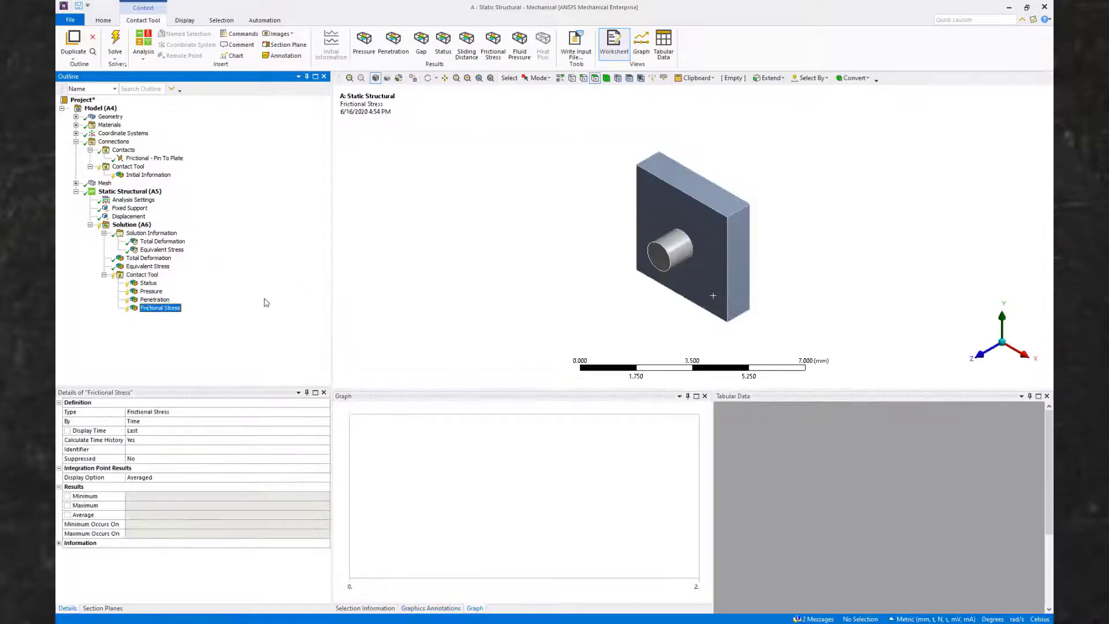
Set the Display Time of all four contact results to 1 s
{"action": "left_click", "coordinate": [146, 284], "text": "shift"}
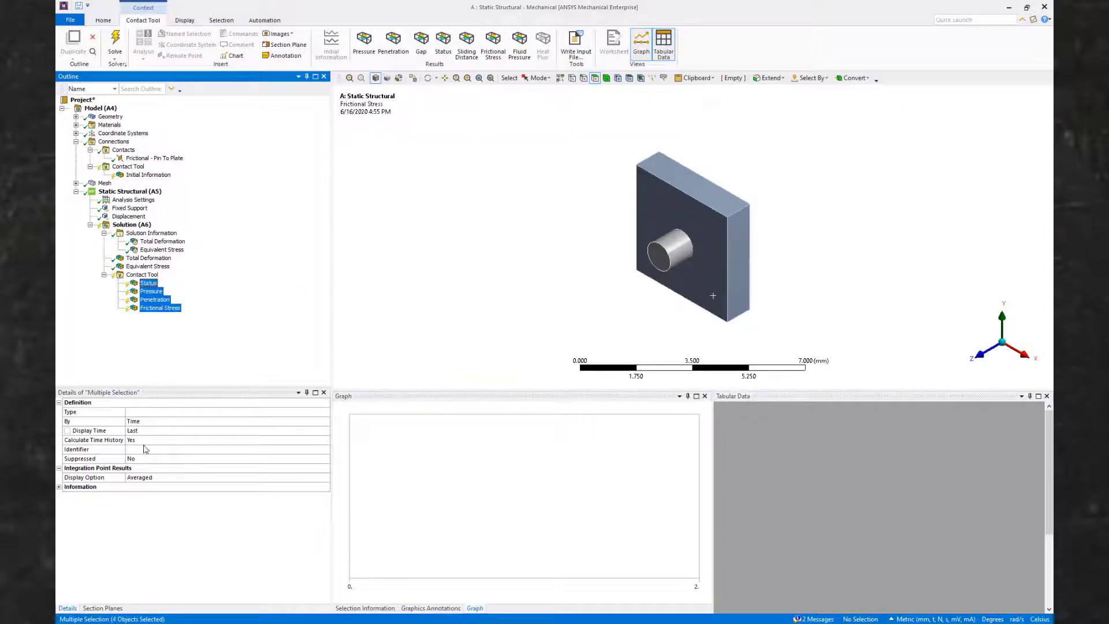
{"action": "left_click", "coordinate": [154, 431]}
{"action": "type", "text": "1."}
{"action": "key", "text": "Return"}
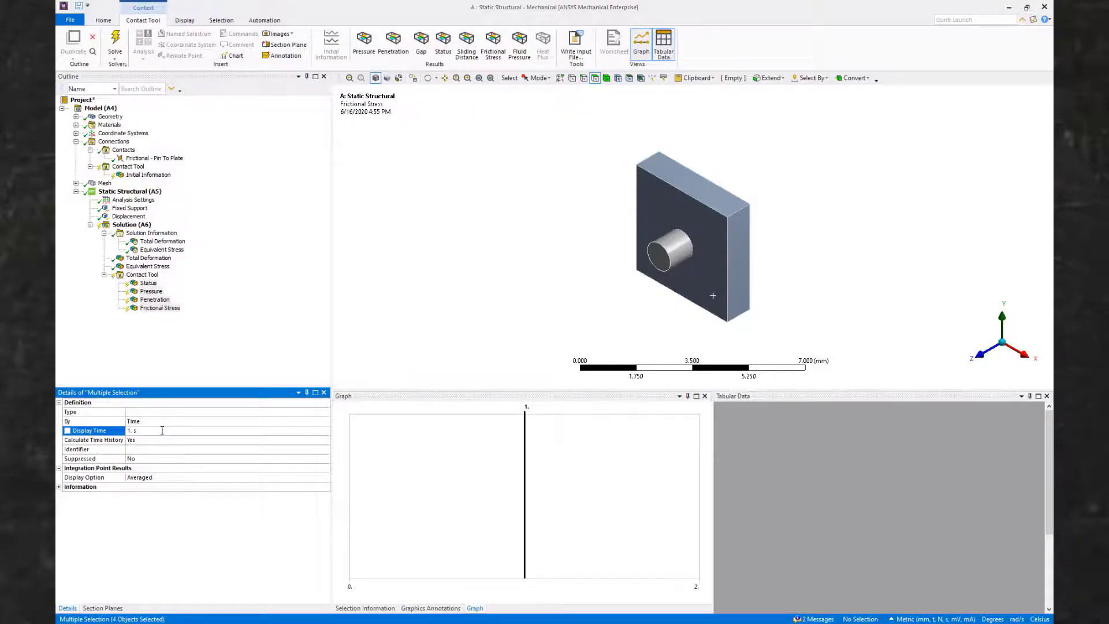
{"action": "left_click", "coordinate": [241, 327]}
{"action": "left_click", "coordinate": [147, 283]}
Evaluate all contact results and review Status, Pressure, Penetration and Frictional Stress (108.97 MPa peak)
{"action": "right_click", "coordinate": [147, 283]}
{"action": "left_click", "coordinate": [186, 301]}
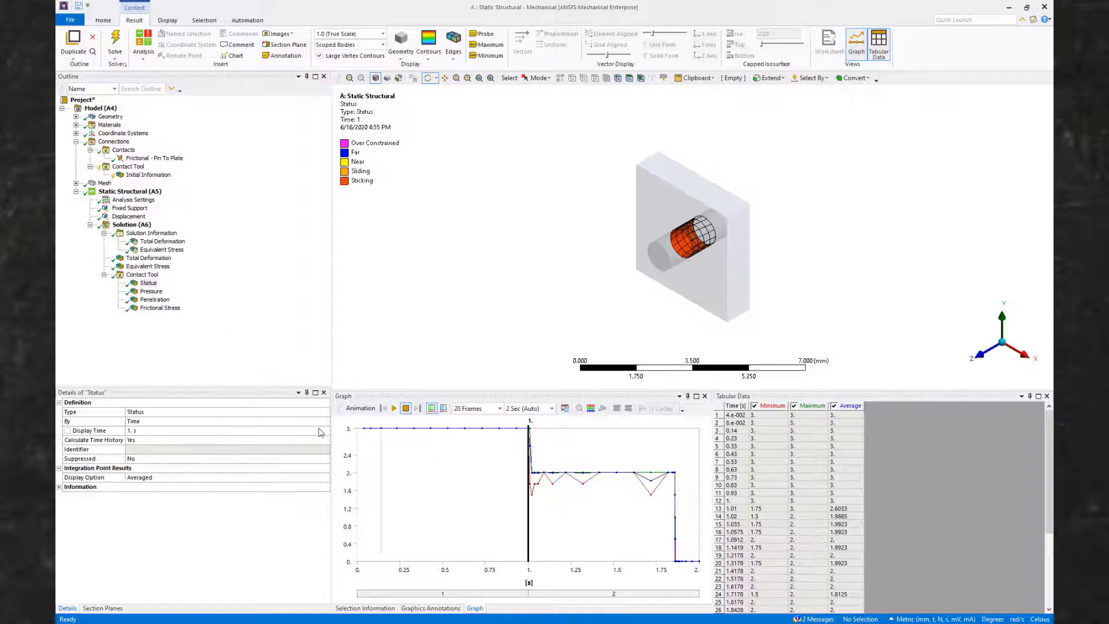
{"action": "left_click", "coordinate": [267, 349]}
{"action": "key", "text": "Escape"}
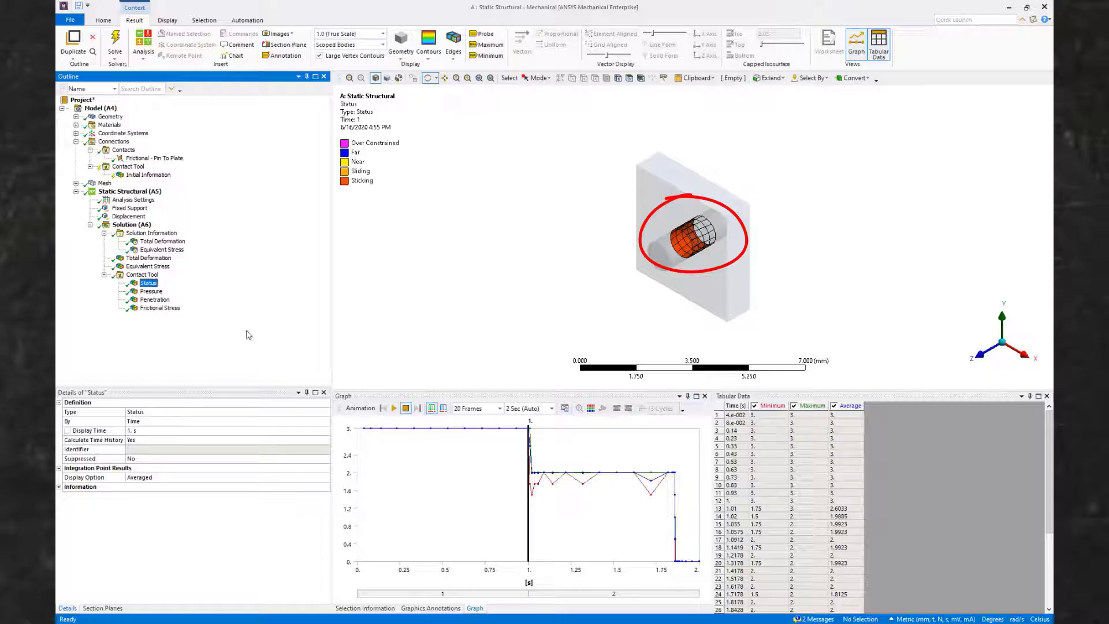
{"action": "left_click", "coordinate": [155, 293]}
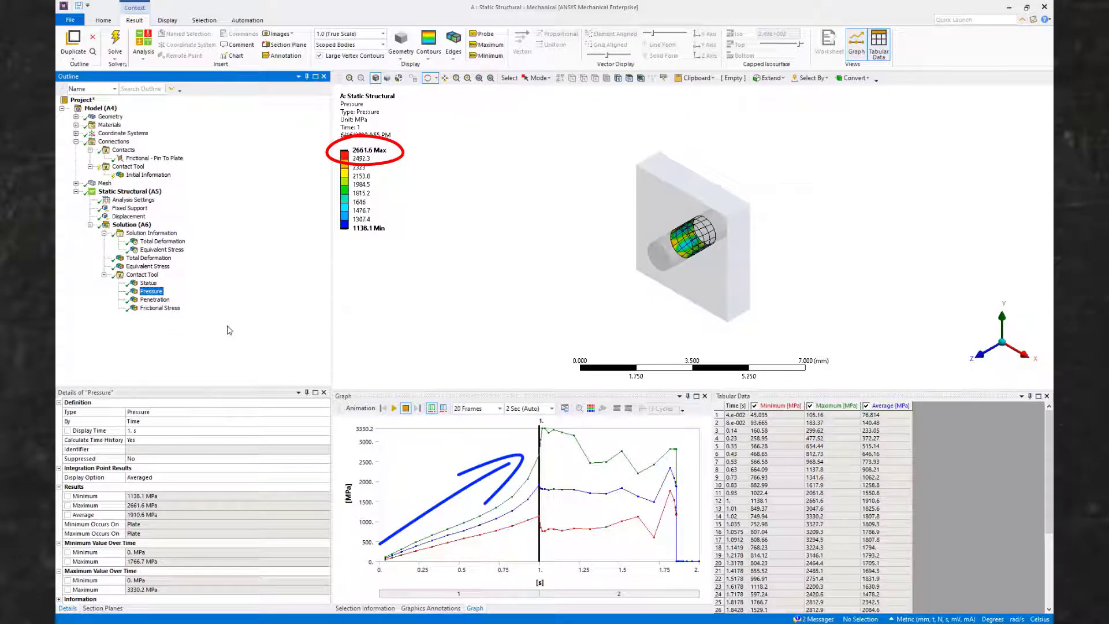
{"action": "key", "text": "Down"}
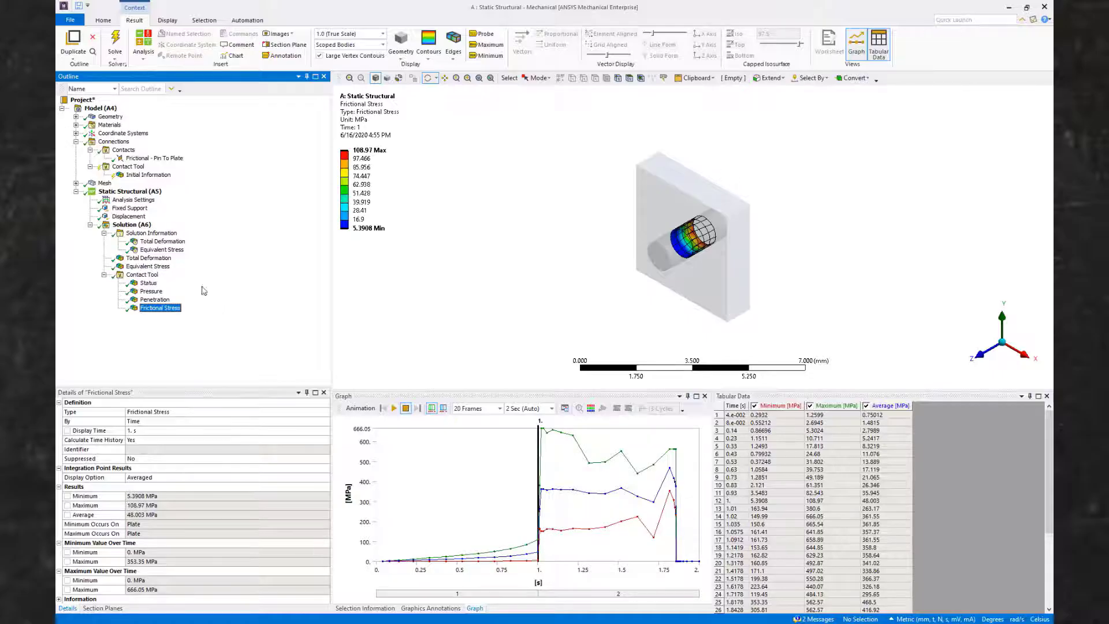
Insert a Force Reaction probe scoped to the Displacement support
{"action": "left_click", "coordinate": [135, 225]}
{"action": "right_click", "coordinate": [134, 226]}
{"action": "mouse_move", "coordinate": [159, 228]}
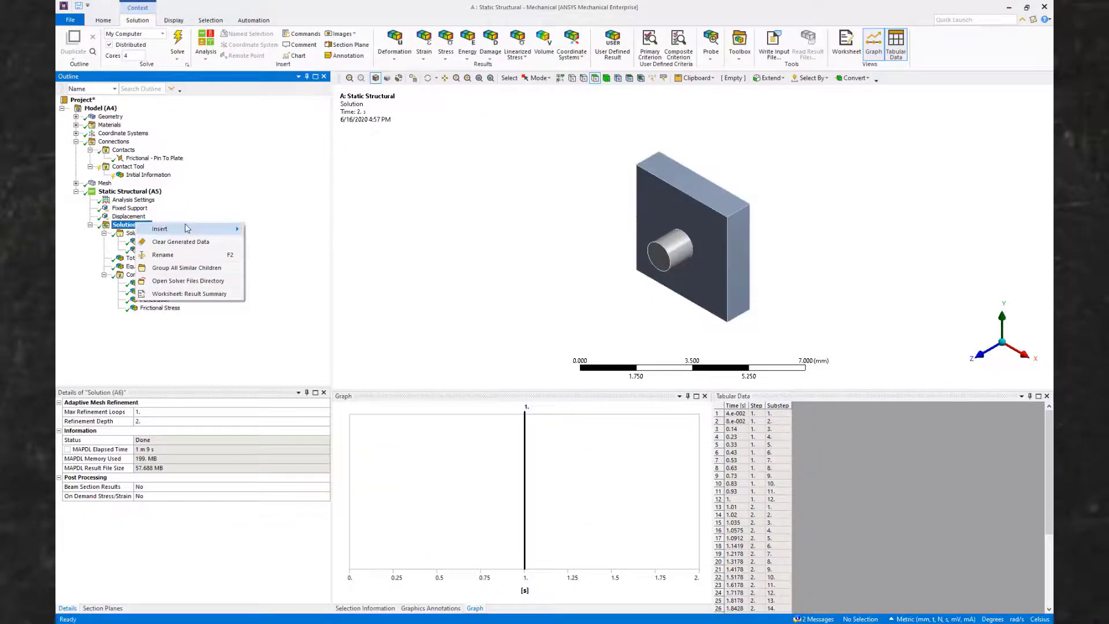
{"action": "mouse_move", "coordinate": [287, 340]}
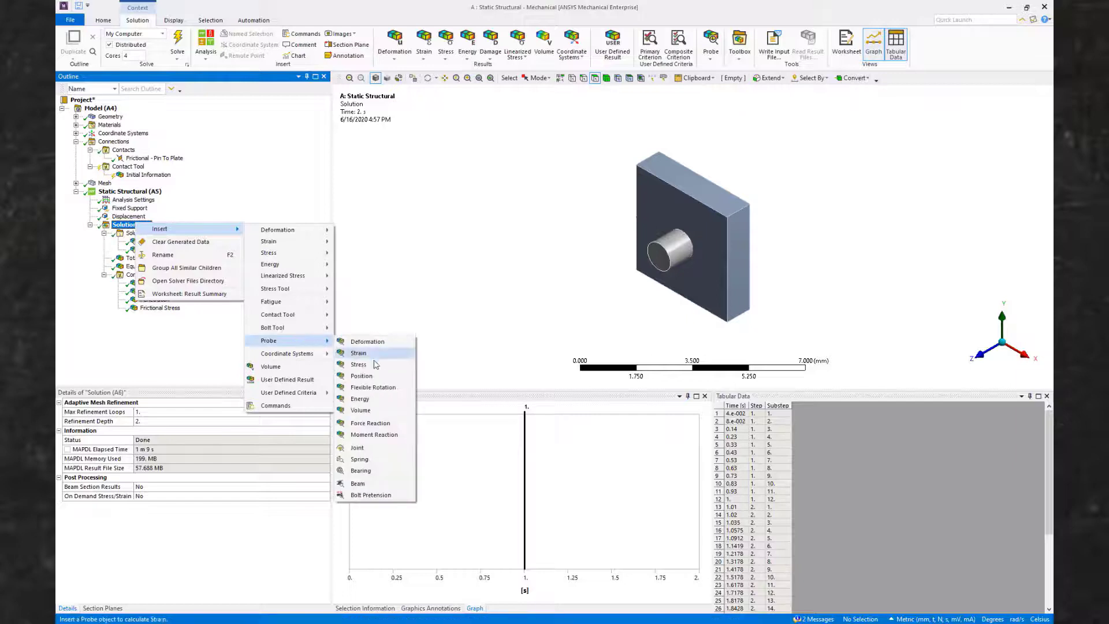
{"action": "left_click", "coordinate": [366, 424]}
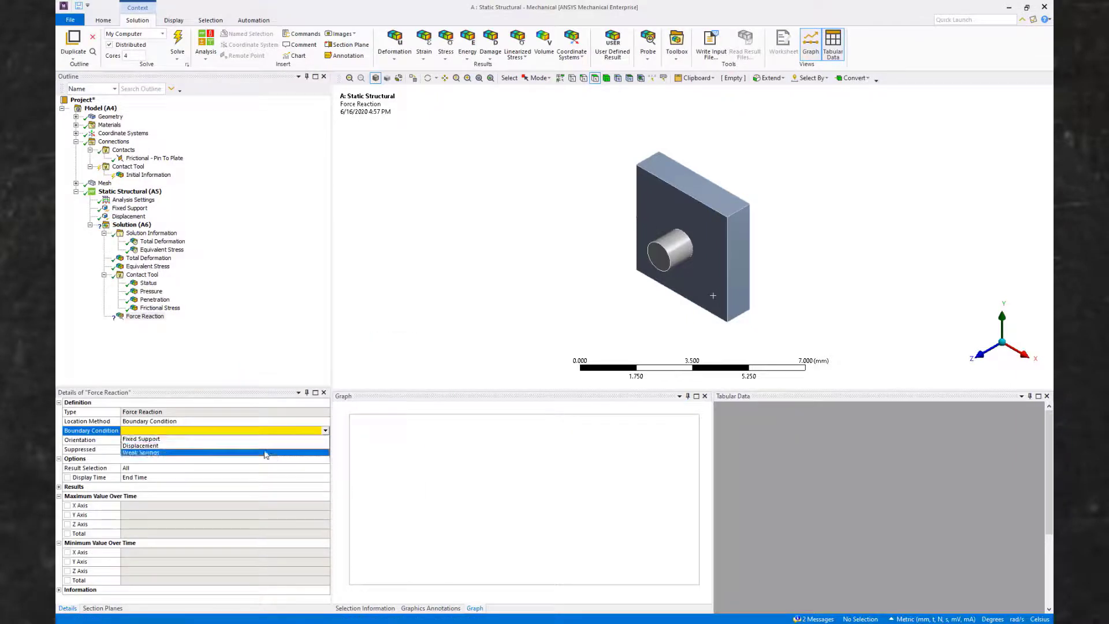
{"action": "left_click", "coordinate": [266, 451]}
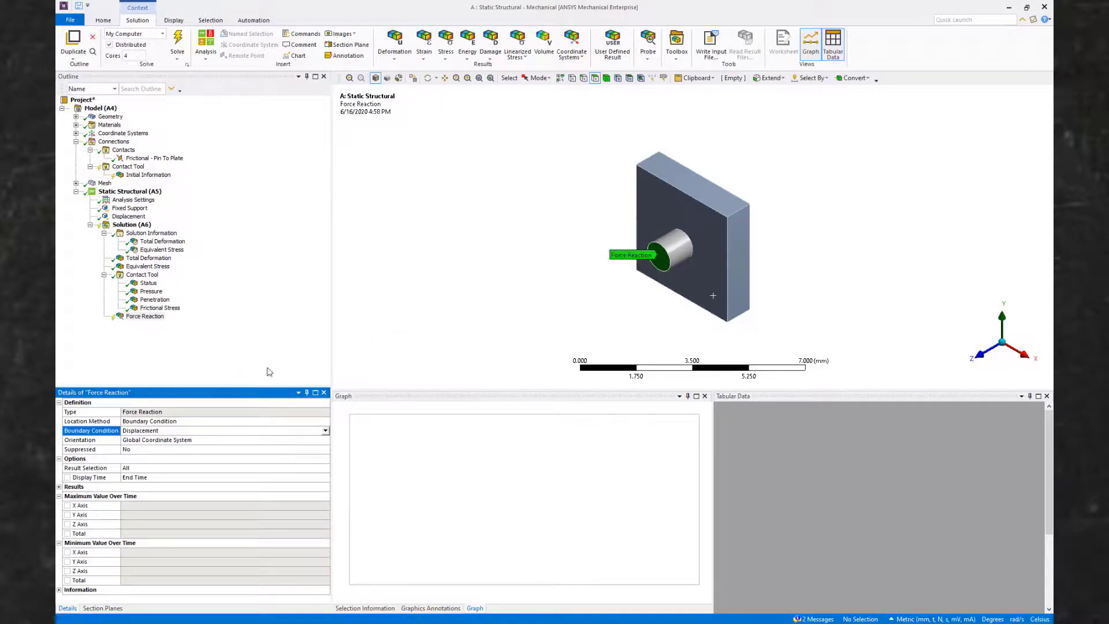
Duplicate the force reaction and scope the copy to contact region 'Frictional - Pin To Plate'
{"action": "left_click", "coordinate": [260, 352]}
{"action": "right_click", "coordinate": [147, 318]}
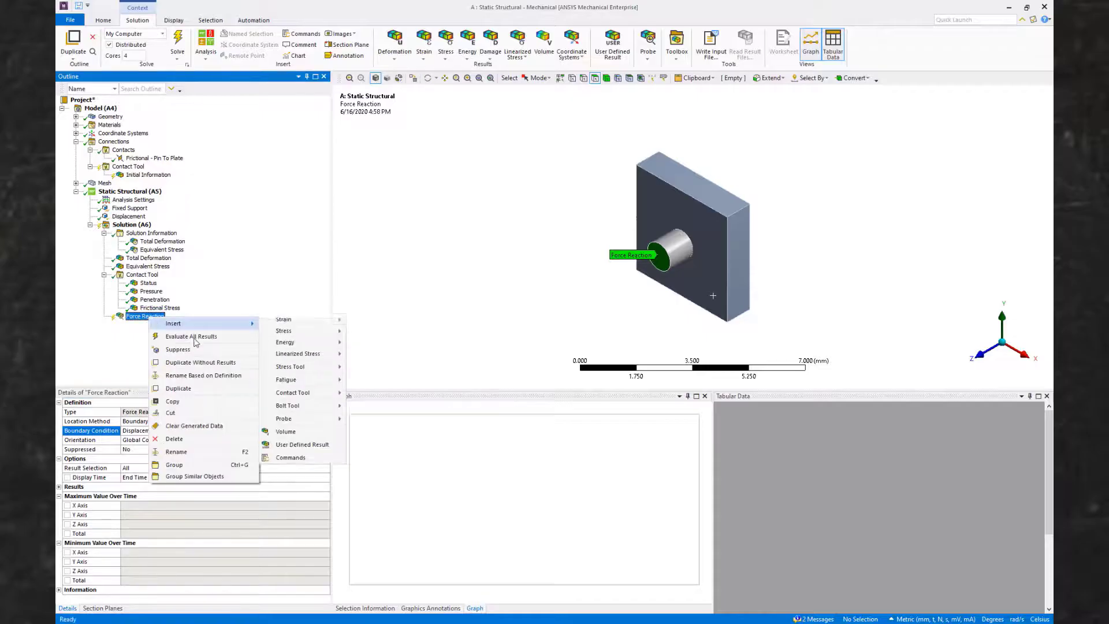
{"action": "left_click", "coordinate": [200, 362]}
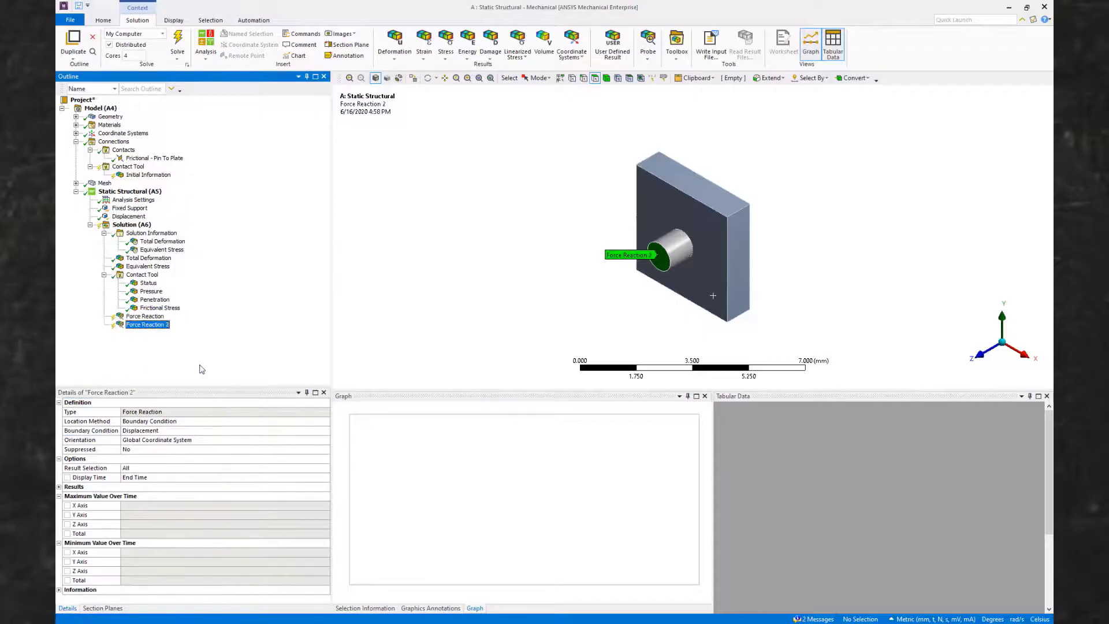
{"action": "left_click", "coordinate": [295, 421]}
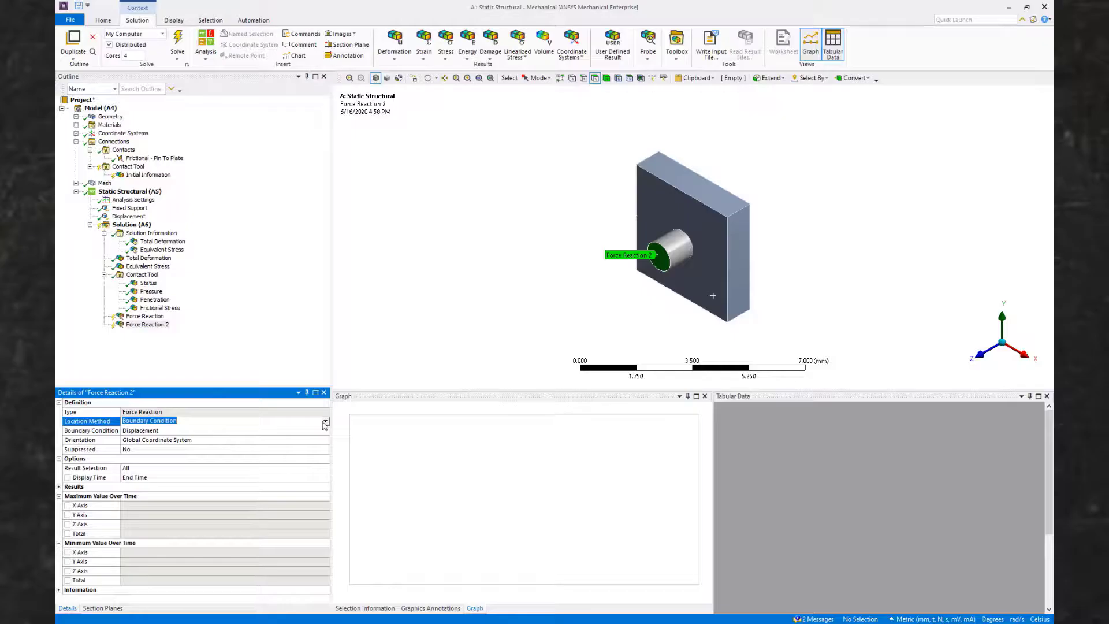
{"action": "left_click", "coordinate": [325, 421]}
{"action": "left_click", "coordinate": [281, 440]}
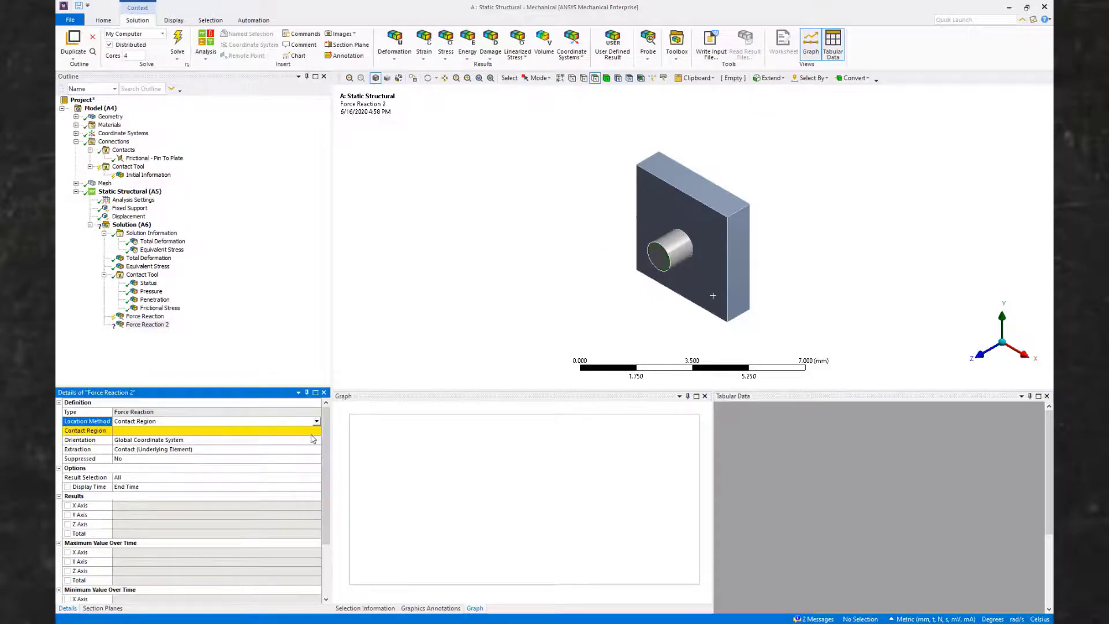
{"action": "left_click", "coordinate": [312, 430]}
{"action": "left_click", "coordinate": [270, 440]}
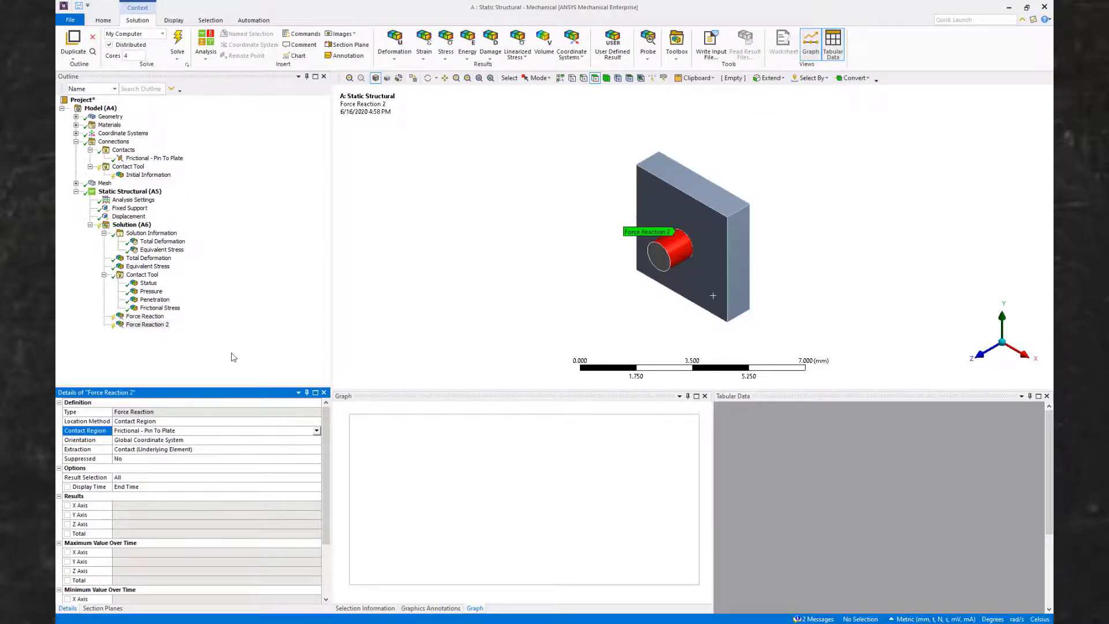
Rename Force Reaction 2 based on its definition and reselect the original reaction
{"action": "left_click", "coordinate": [234, 358]}
{"action": "right_click", "coordinate": [164, 328]}
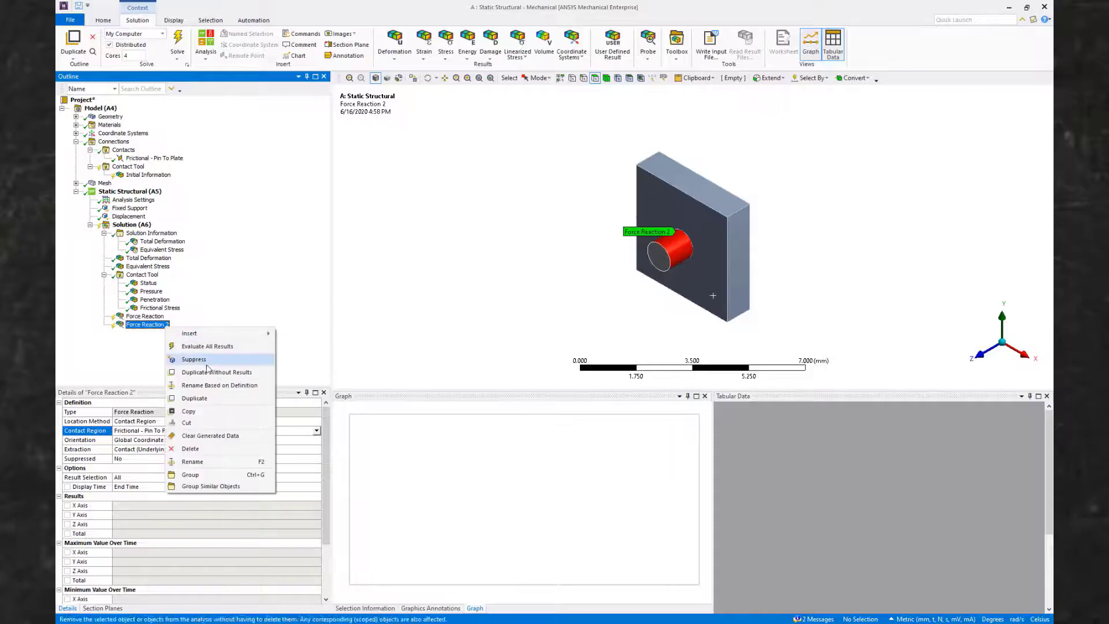
{"action": "left_click", "coordinate": [219, 384]}
{"action": "left_click", "coordinate": [148, 317]}
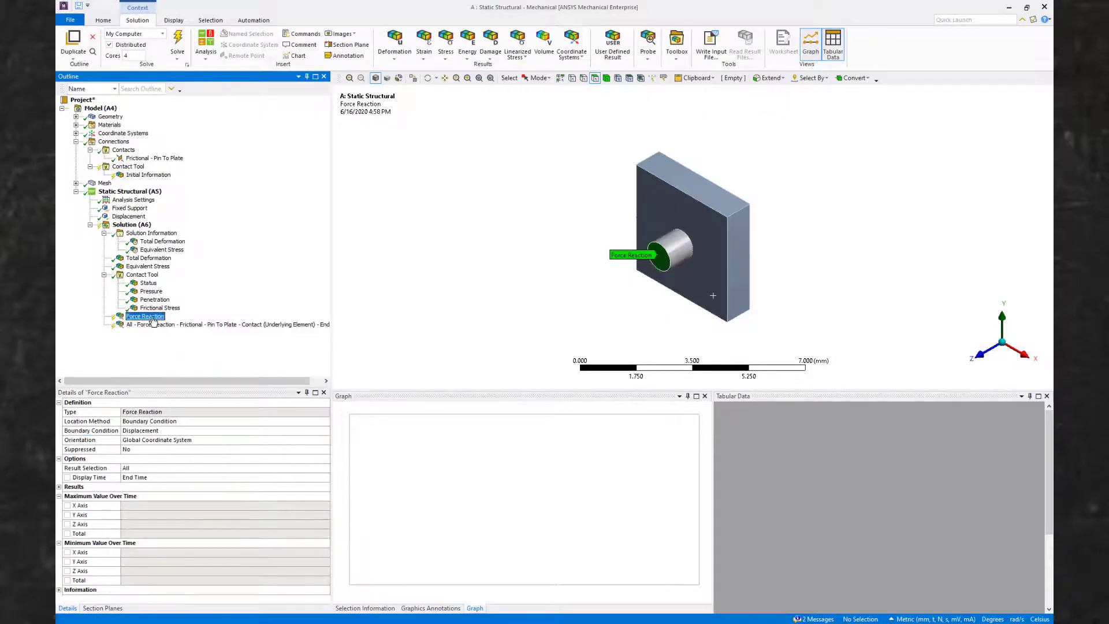
Rename the displacement force reaction based on its definition and limit it to the Z axis
{"action": "right_click", "coordinate": [149, 317]}
{"action": "left_click", "coordinate": [198, 376]}
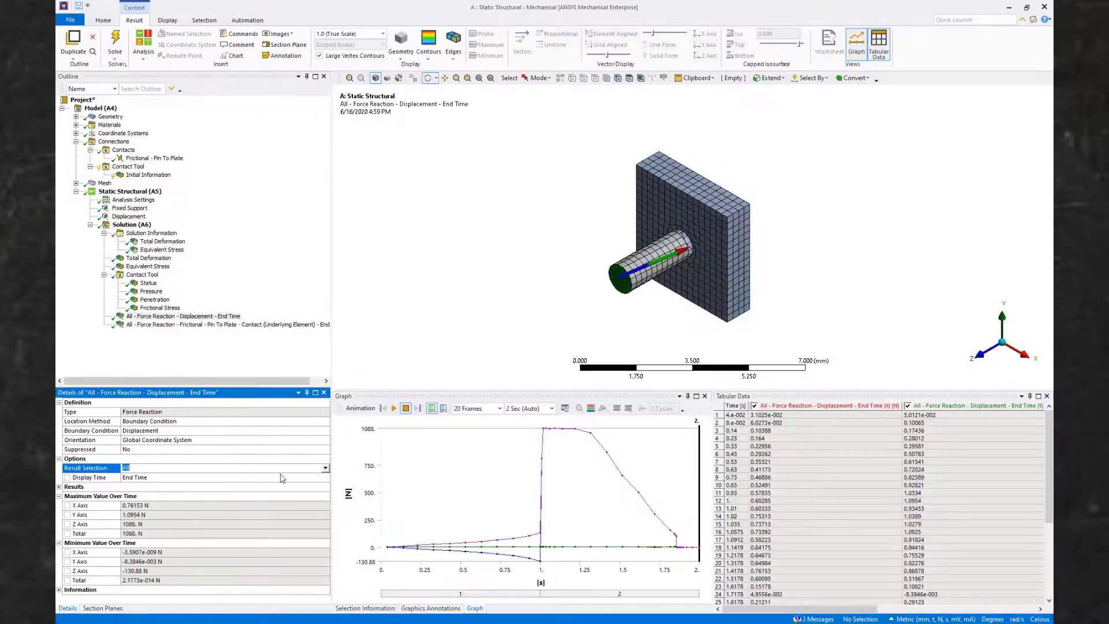
{"action": "left_click", "coordinate": [325, 468]}
{"action": "left_click", "coordinate": [244, 496]}
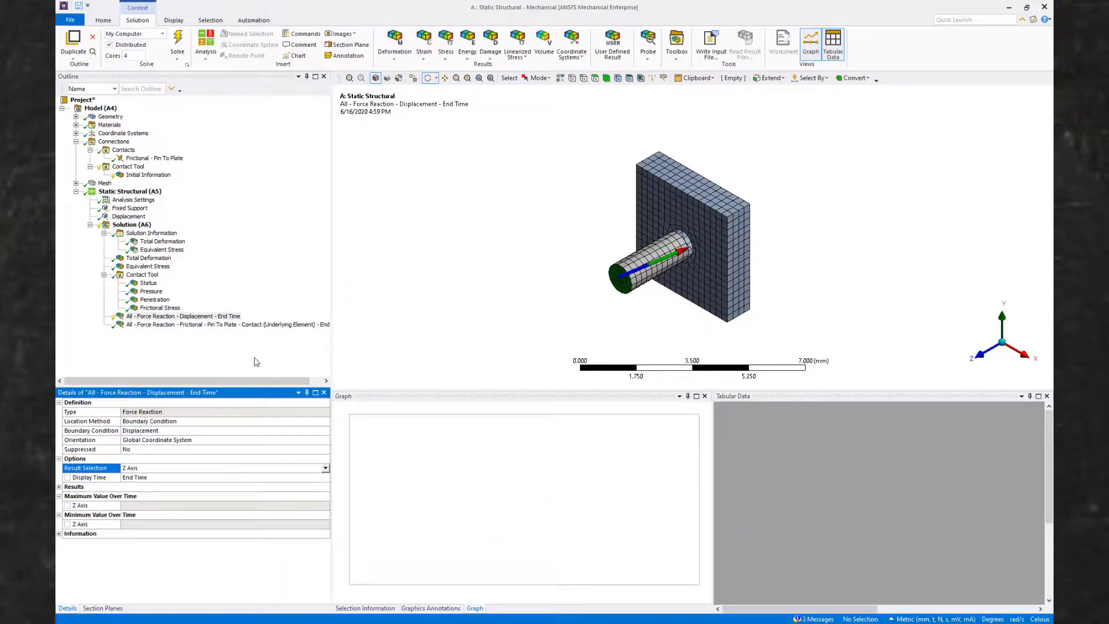
Set the frictional contact force reaction's result selection to Z Axis
{"action": "left_click", "coordinate": [257, 362]}
{"action": "left_click", "coordinate": [221, 325]}
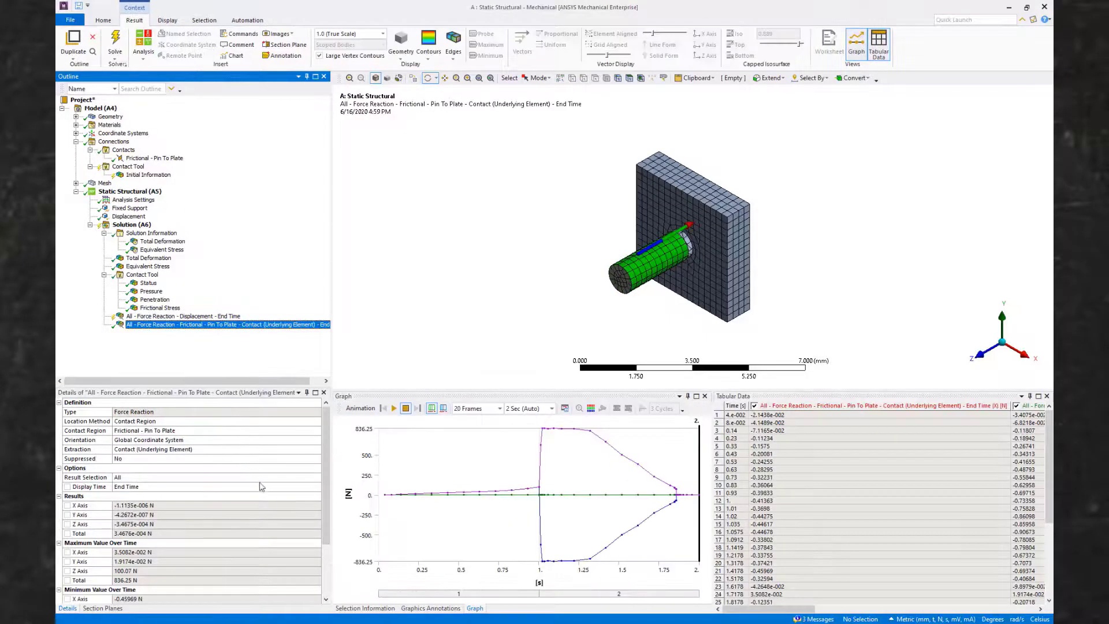
{"action": "left_click", "coordinate": [281, 478]}
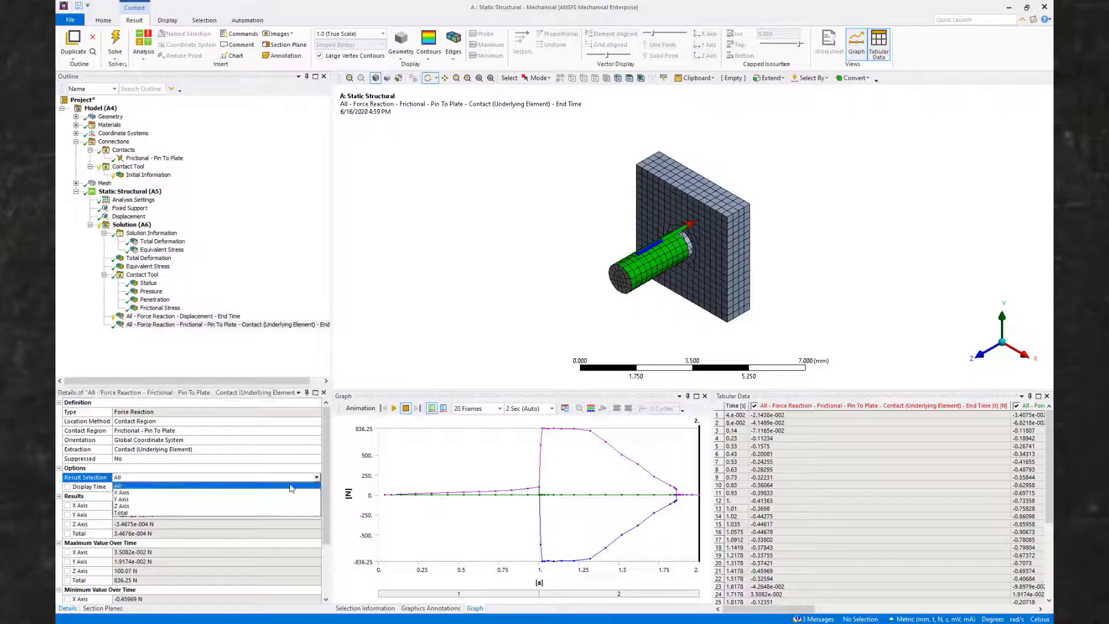
{"action": "left_click", "coordinate": [214, 509]}
Evaluate all results and view both Z-axis reaction plots, contact ranging -836.25 to 100.07 N
{"action": "right_click", "coordinate": [225, 326]}
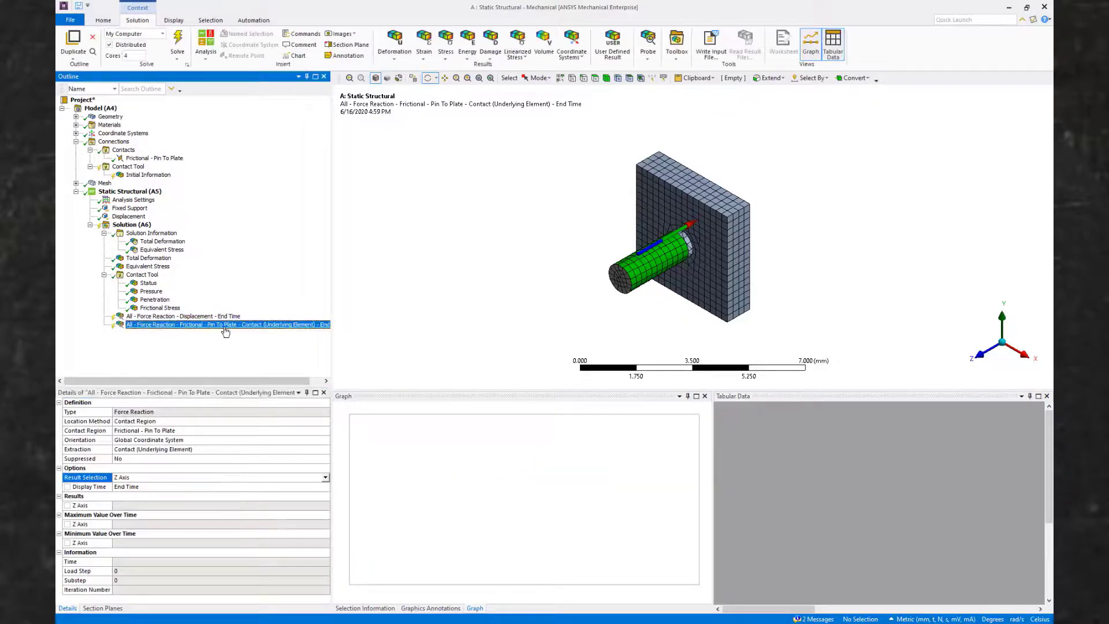
{"action": "left_click", "coordinate": [252, 346]}
{"action": "key", "text": "Up"}
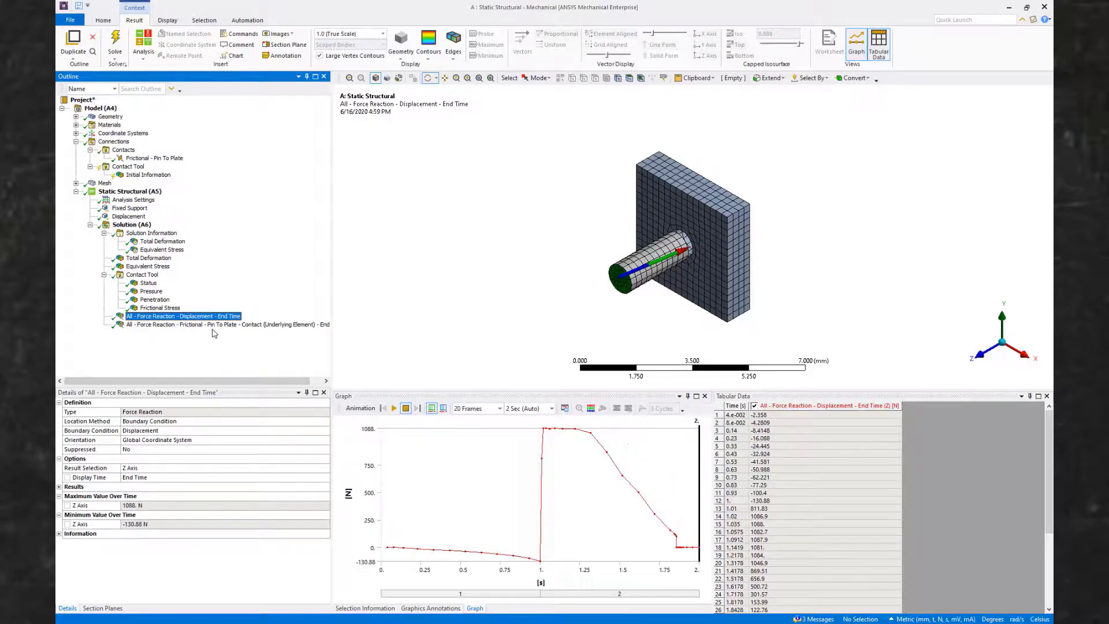
{"action": "left_click", "coordinate": [217, 325]}
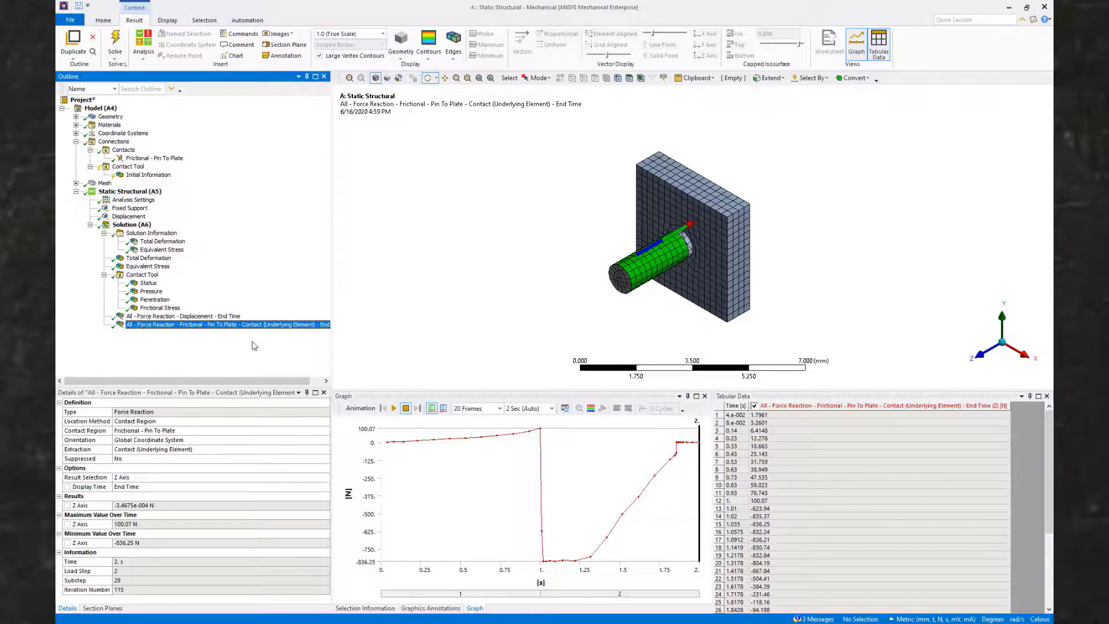